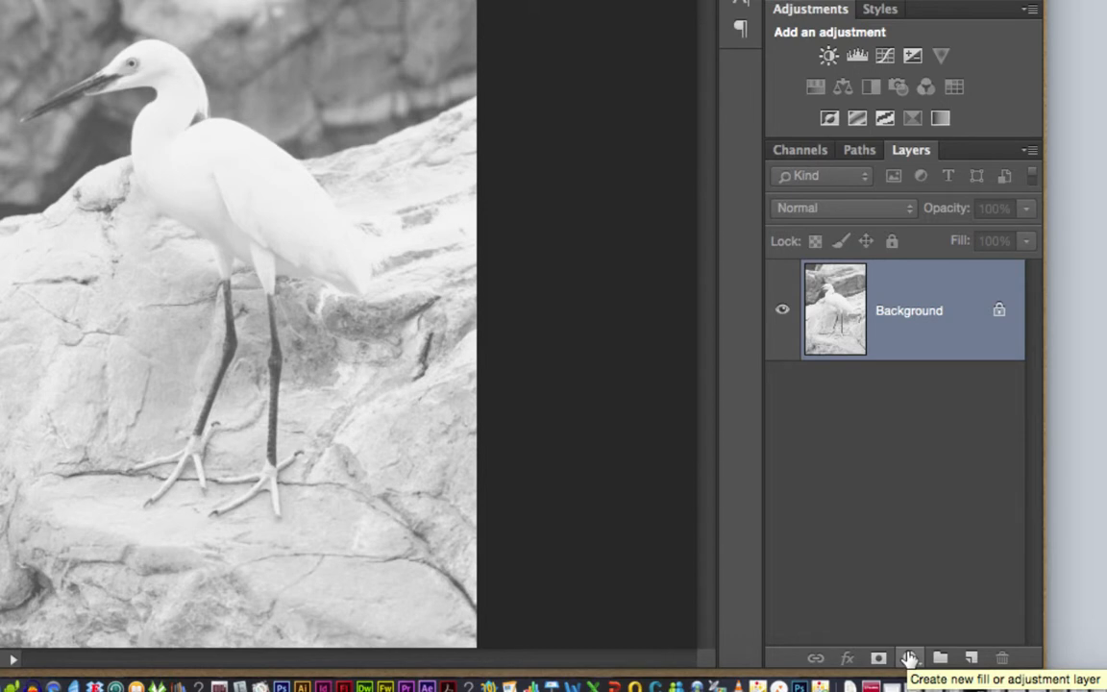
Add a Threshold adjustment layer above the Background layer and toggle its visibility to compare it with the original photo.
click(908, 658)
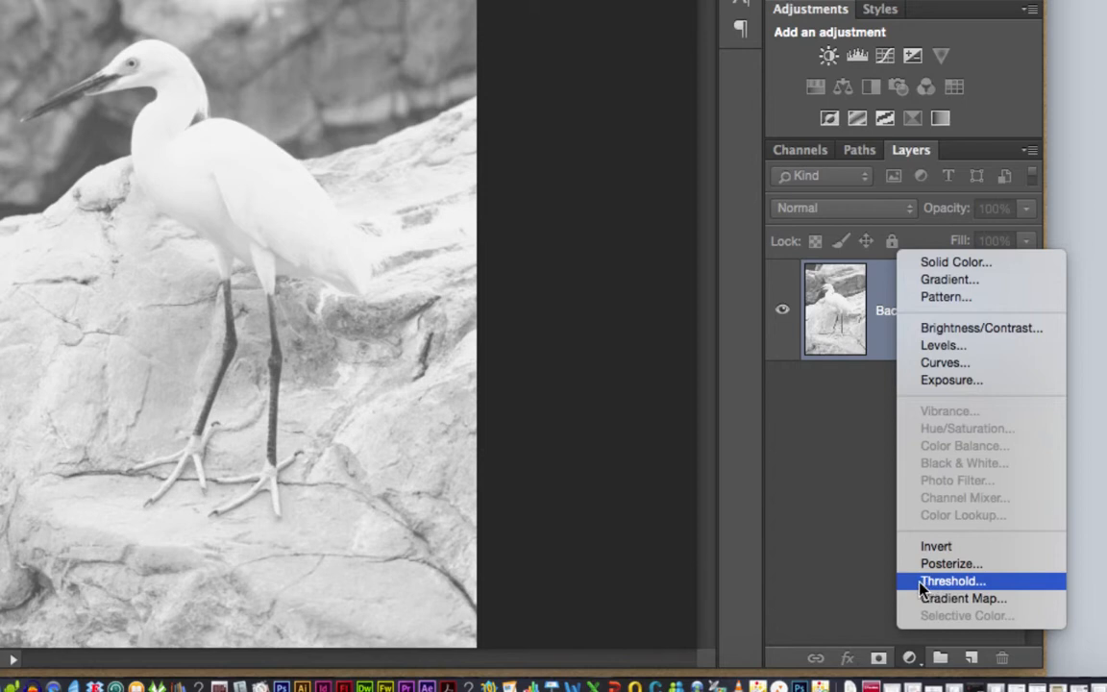
click(984, 581)
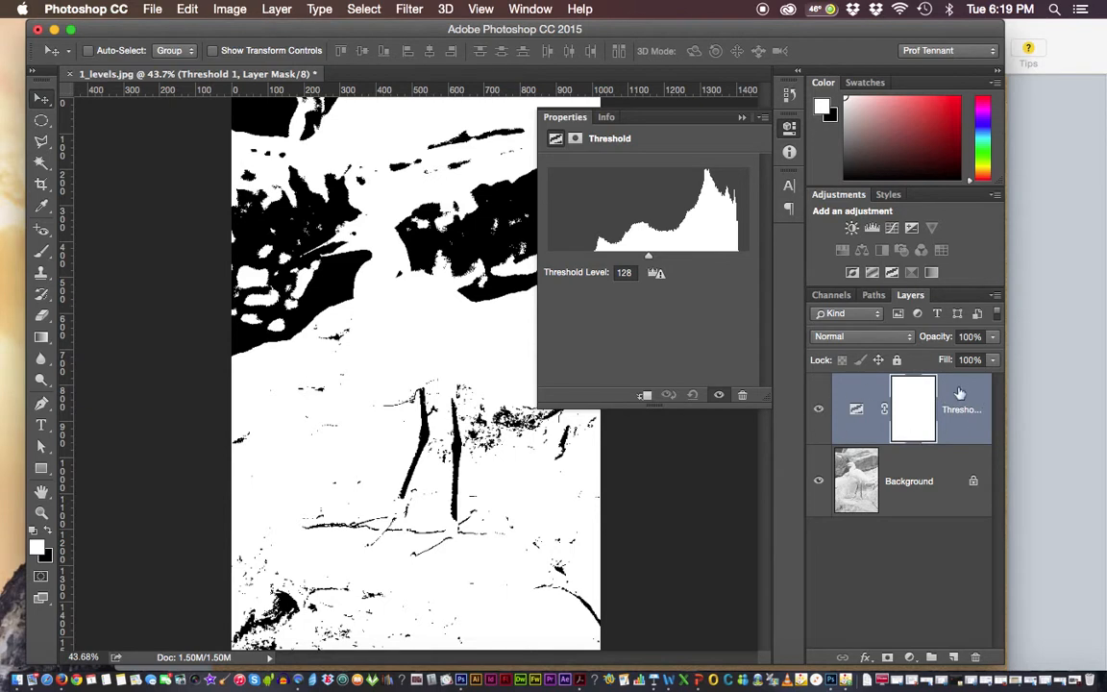
click(818, 410)
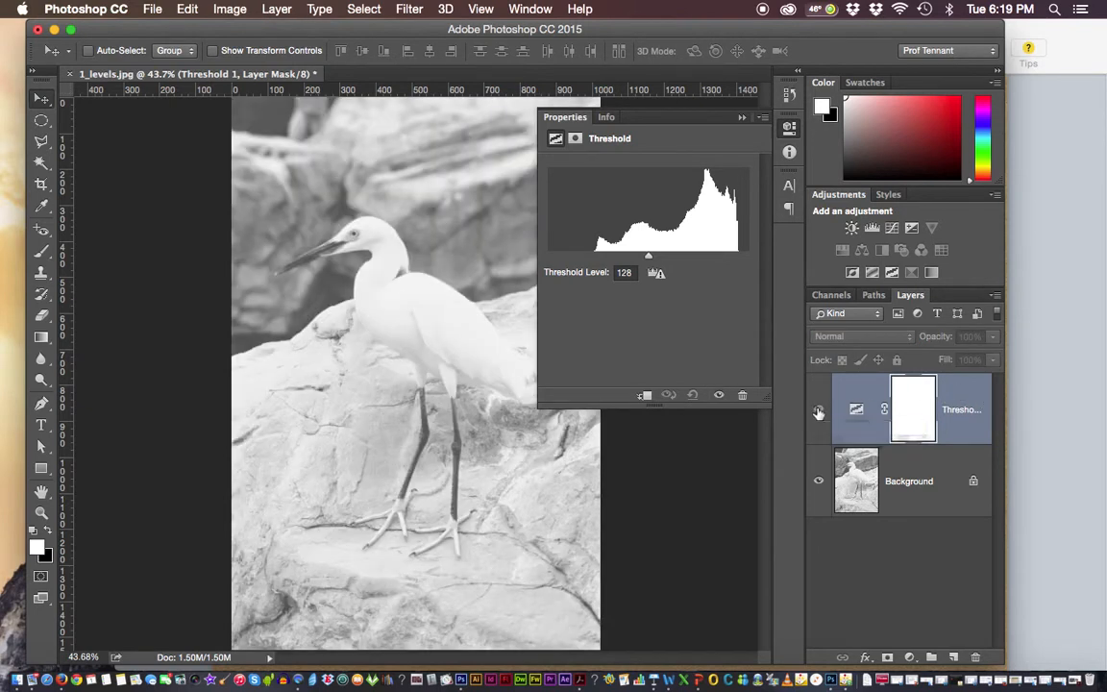
click(819, 411)
click(819, 411)
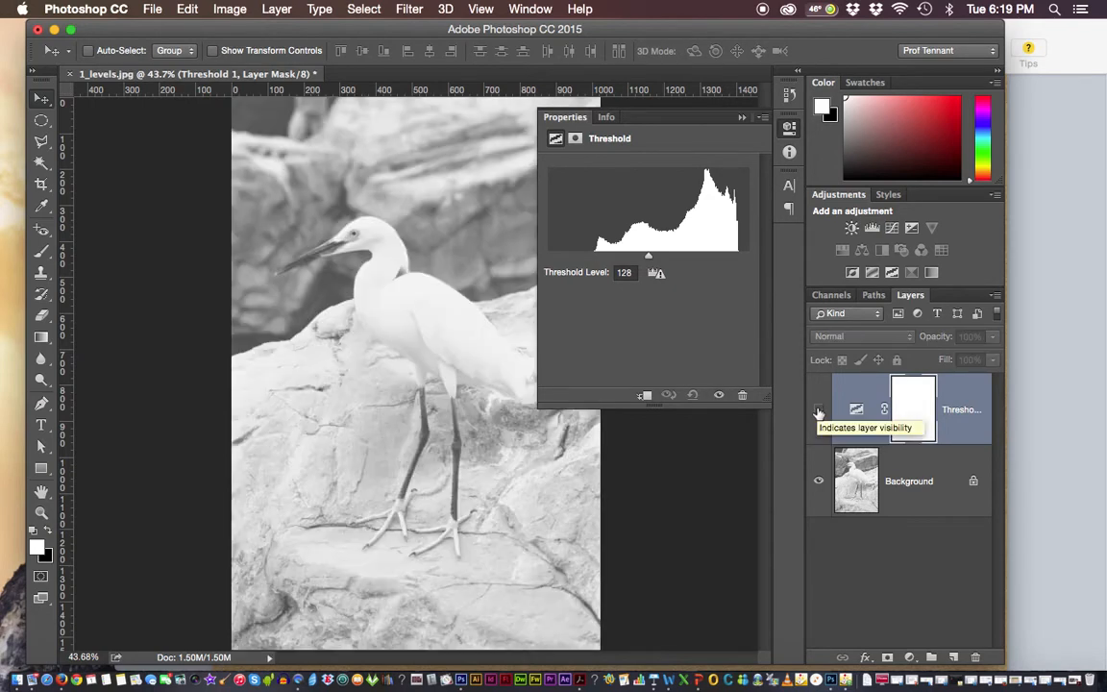
click(819, 411)
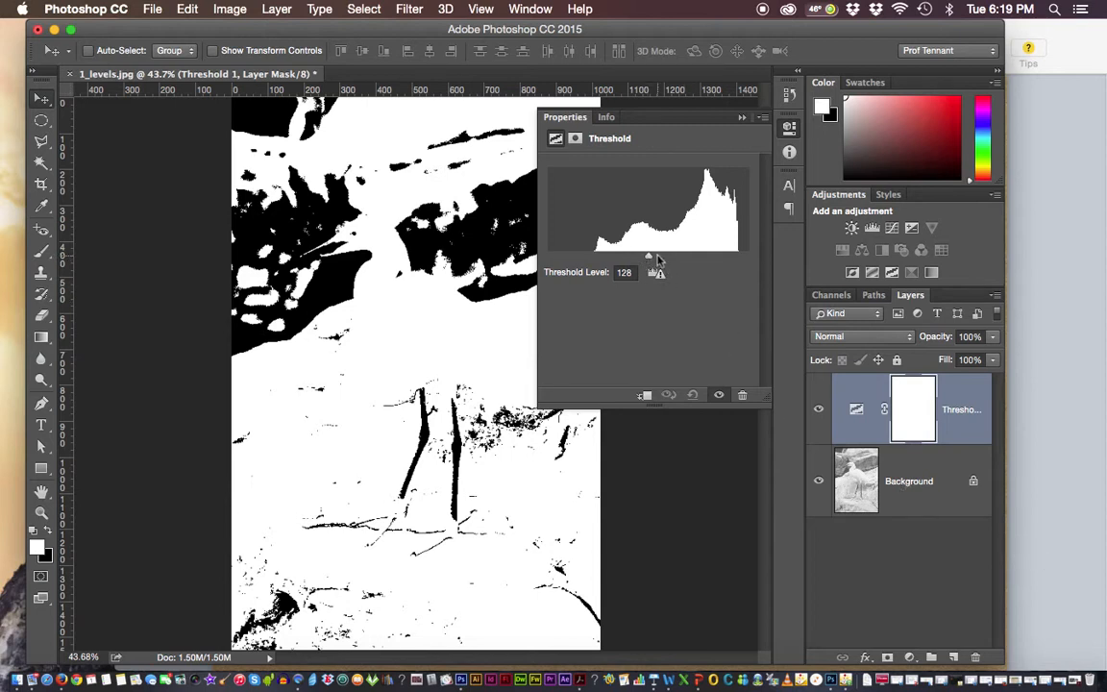
Try threshold levels of 132 and 130, and consult the Set Black and White Points slide in Keynote before returning to Photoshop.
mouse_move(648, 256)
mouse_down()
mouse_move(663, 261)
mouse_move(651, 259)
mouse_up()
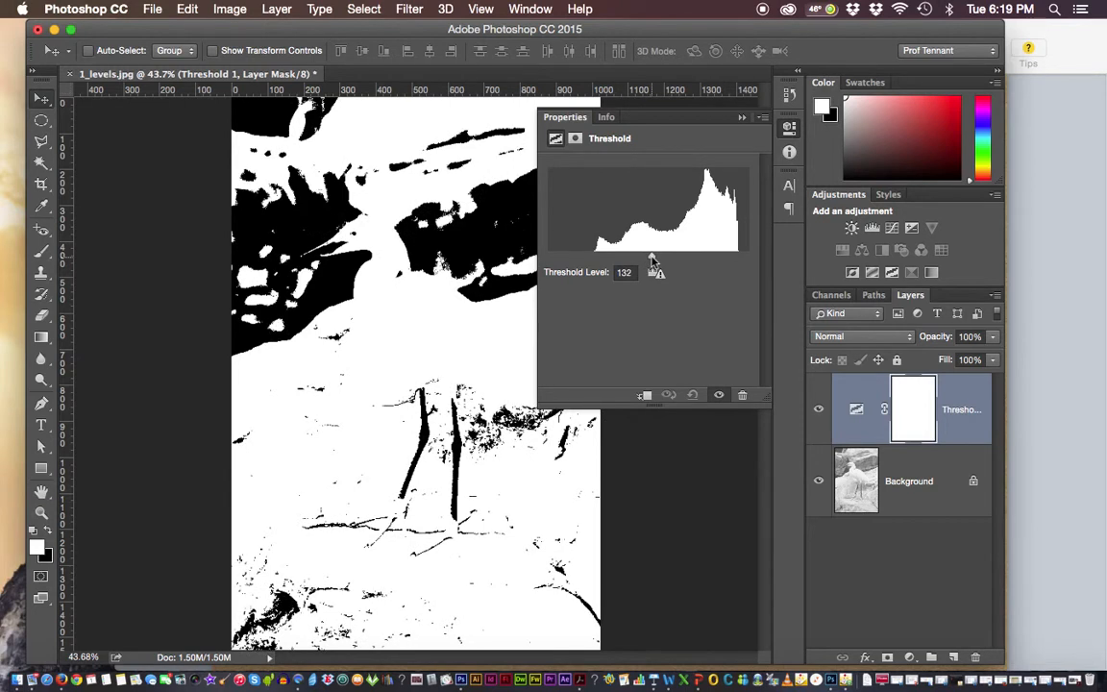
drag(652, 260, 648, 257)
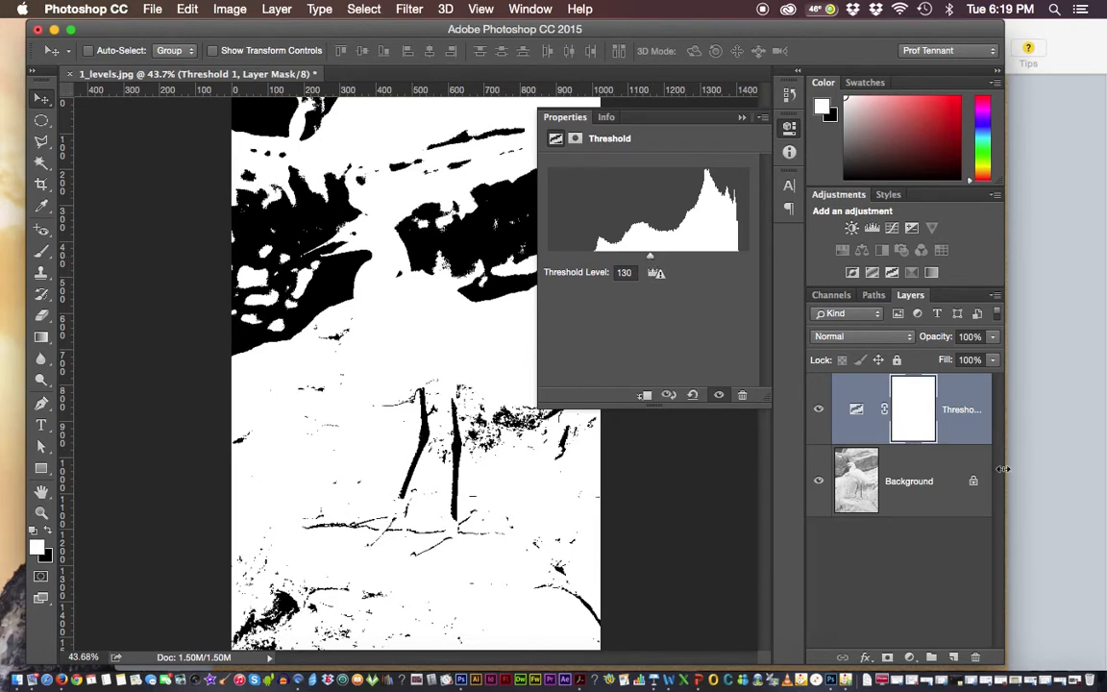
click(1048, 485)
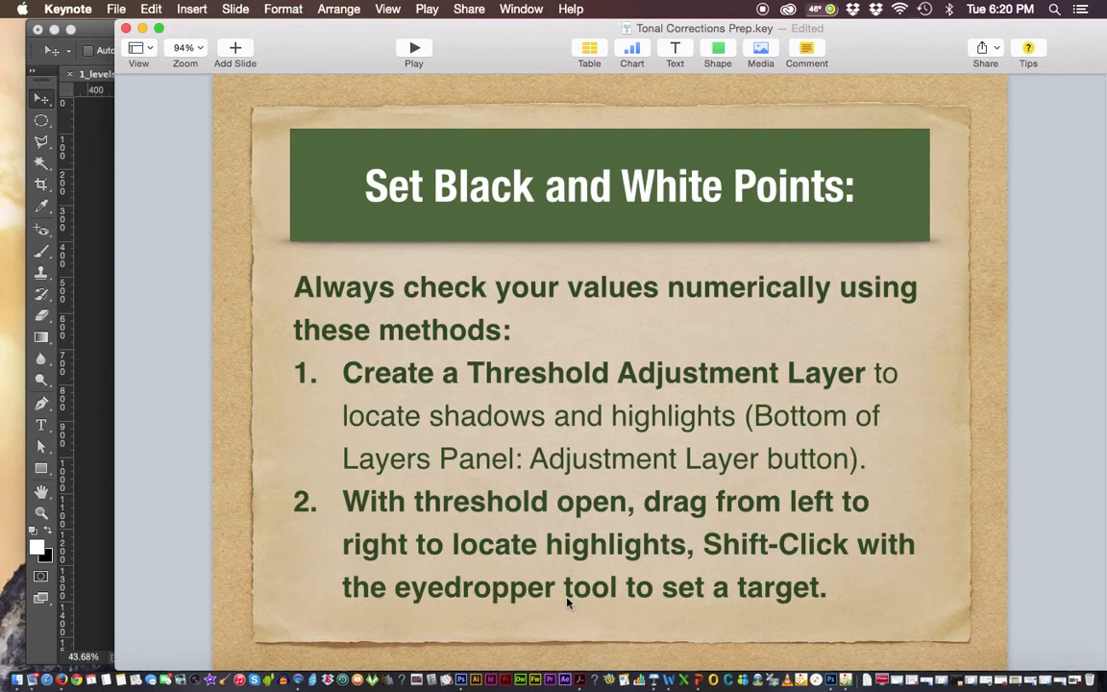
click(97, 460)
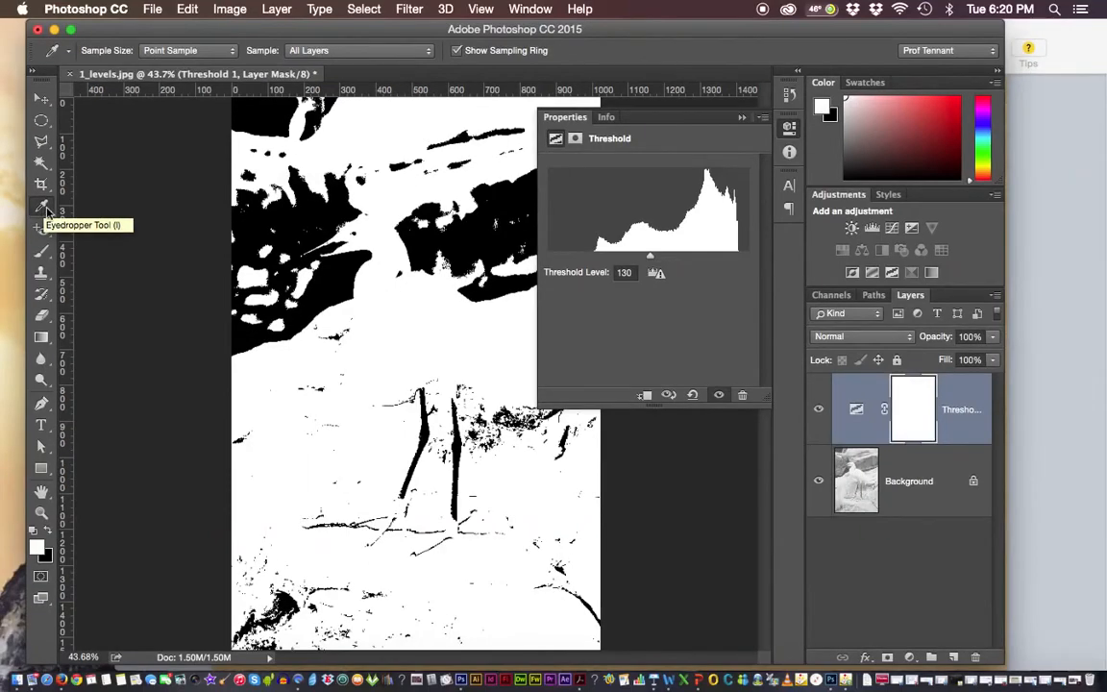
Activate the Eyedropper tool and undock the Threshold properties as a floating panel over the canvas.
click(43, 207)
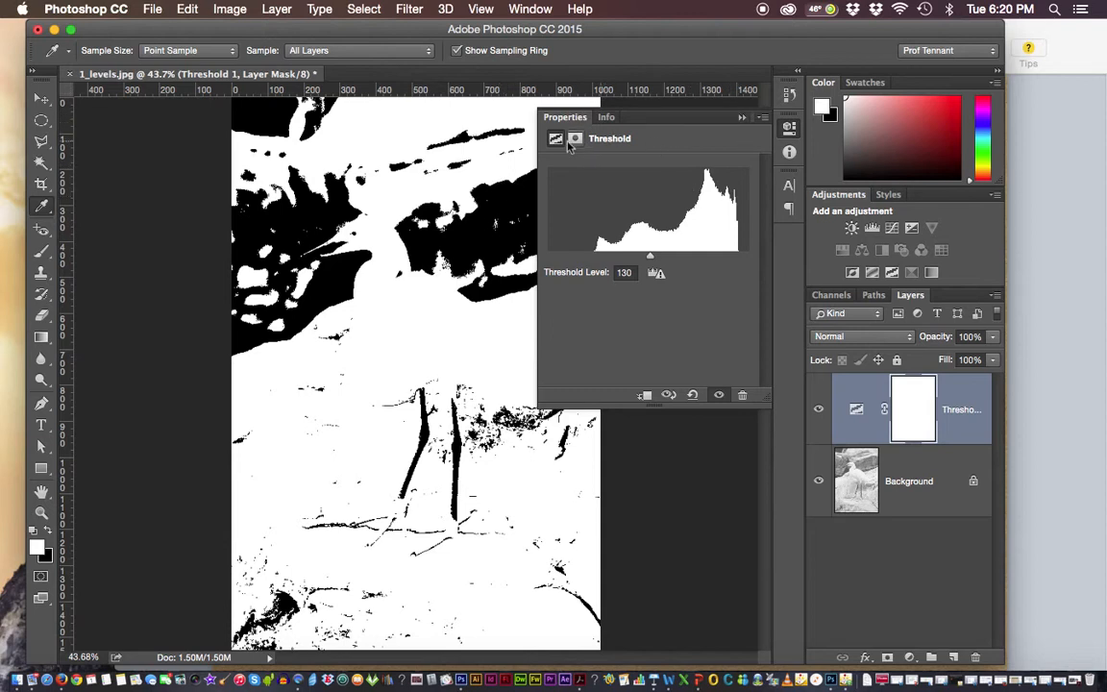
drag(581, 123, 565, 199)
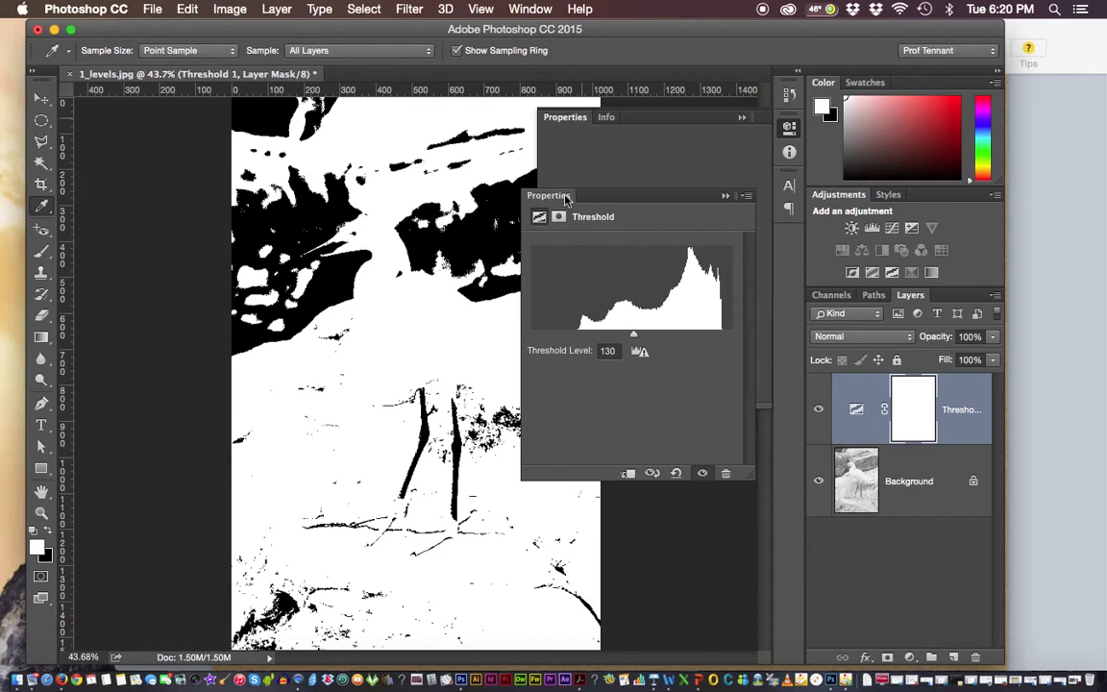
click(741, 117)
drag(659, 185, 661, 230)
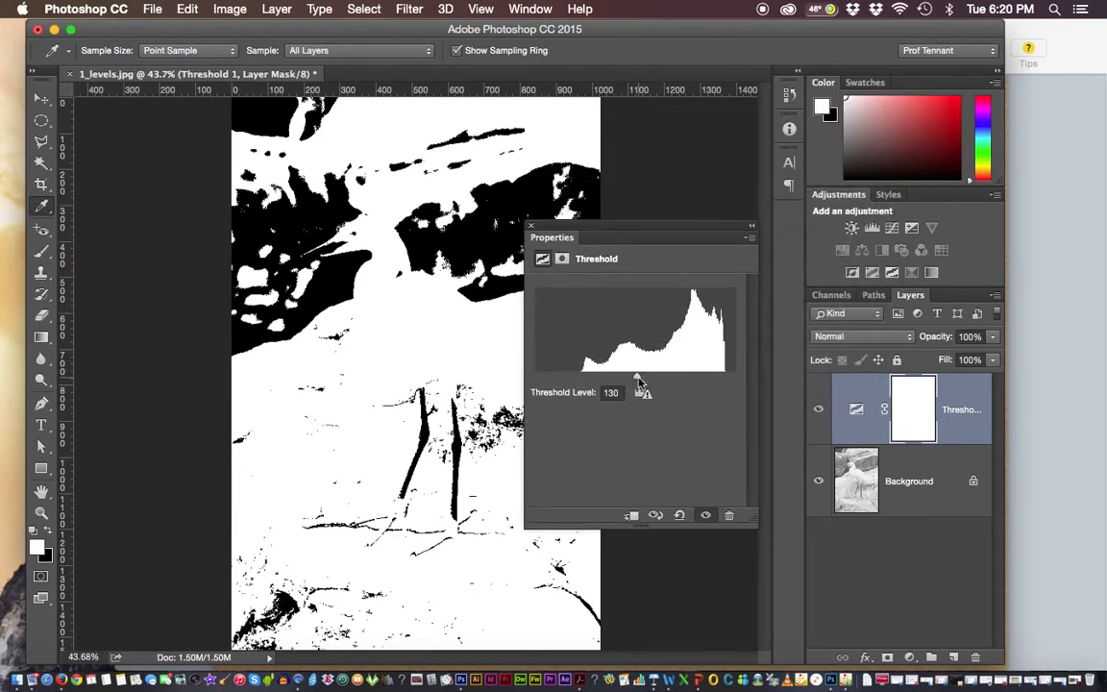
Raise the threshold level to 241 to isolate the brightest highlights.
drag(644, 382, 717, 379)
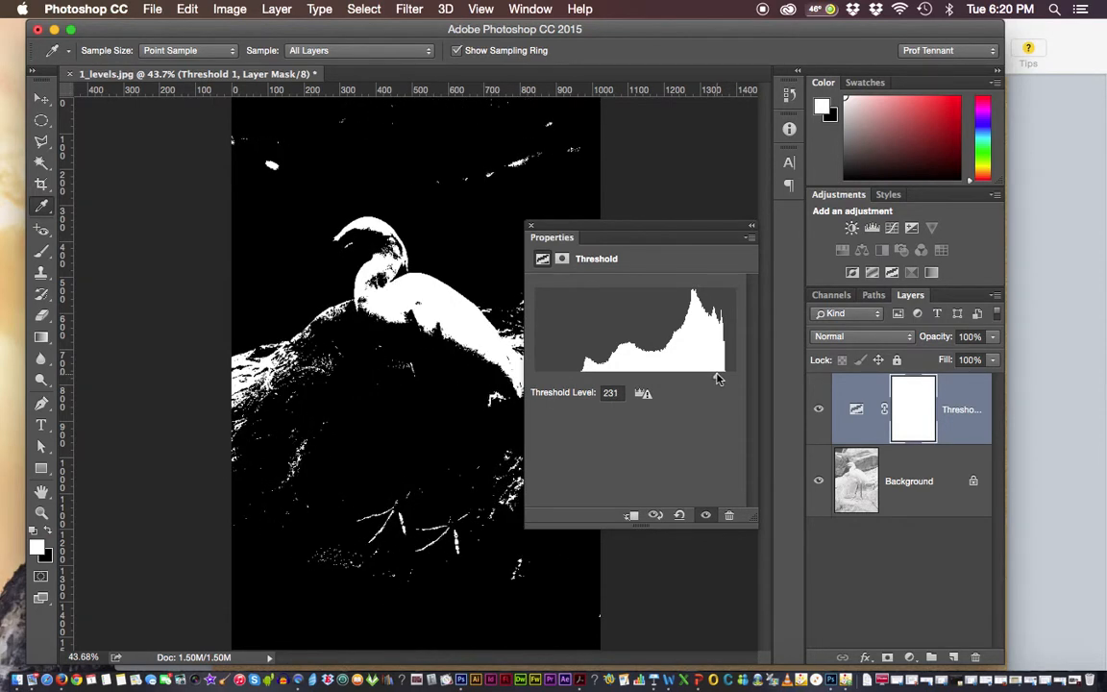
drag(717, 379, 726, 378)
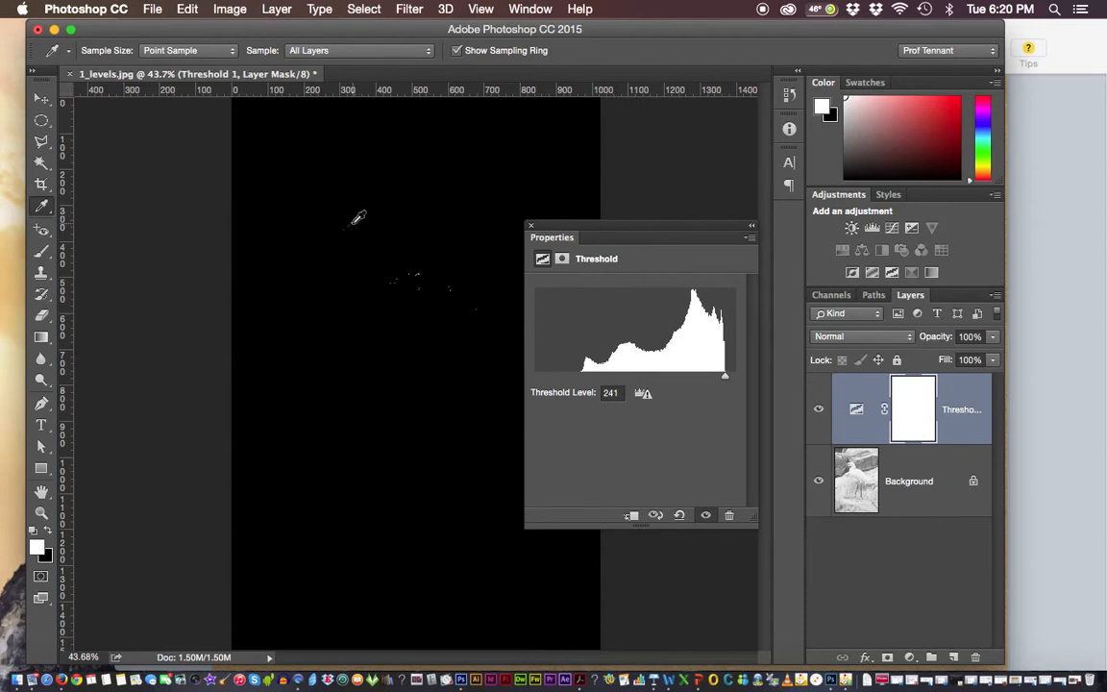
Examine the remaining white highlight pixels along the bird's head and back up close.
key(super+plus)
key(super+plus)
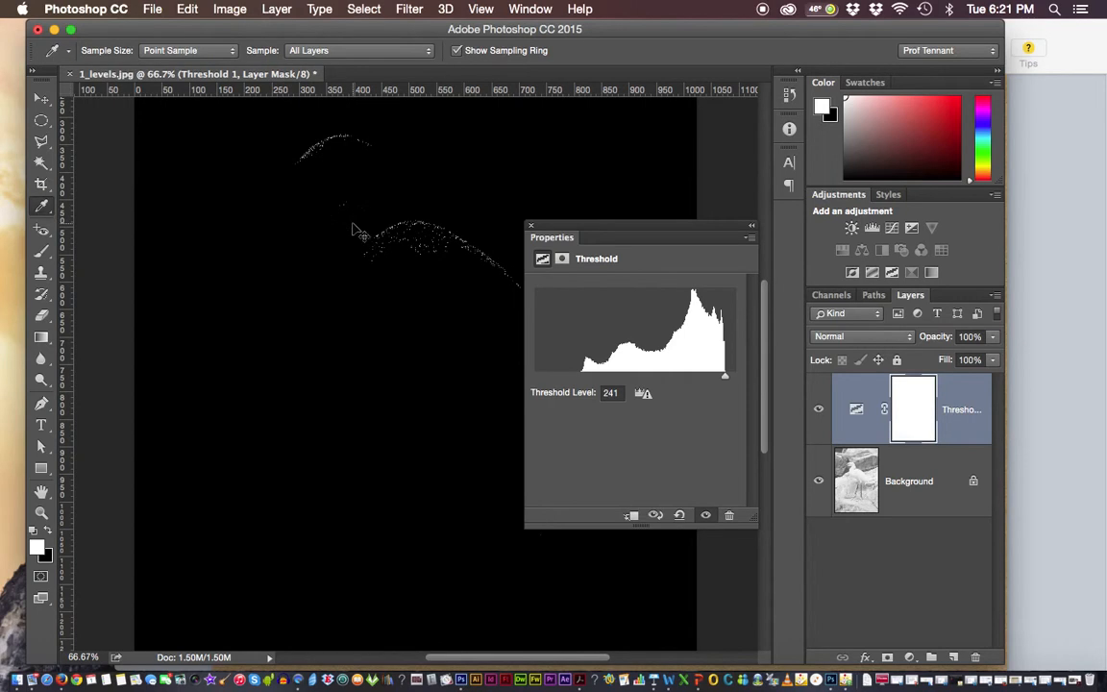
key(super+plus)
key(super+plus)
key(space)
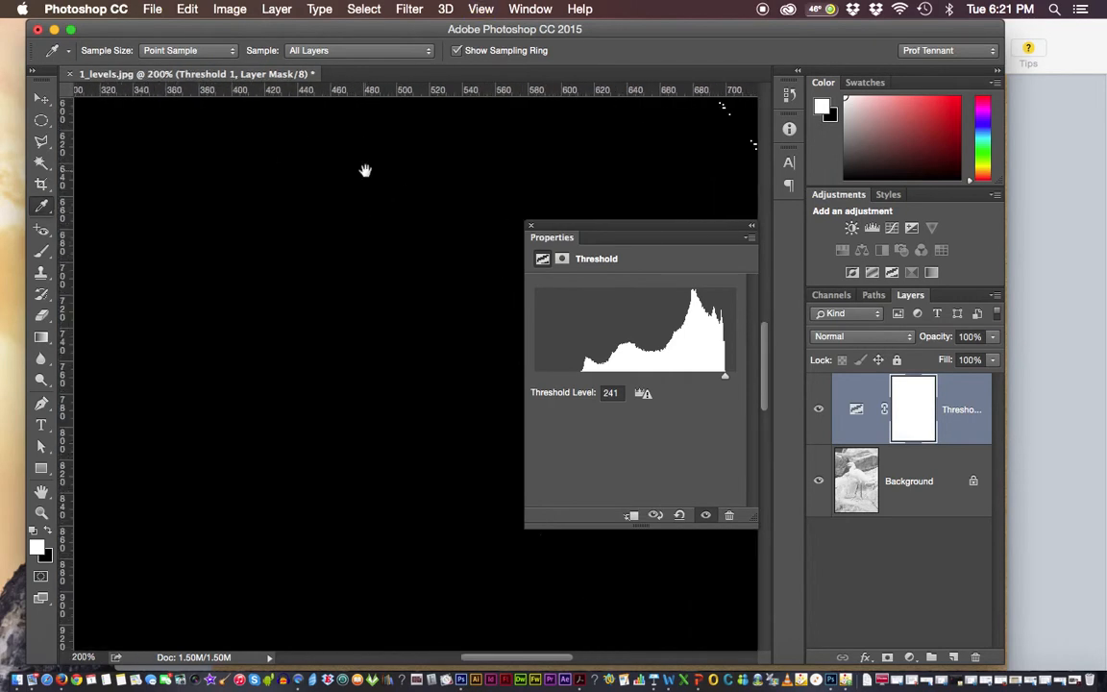
drag(361, 160, 427, 478)
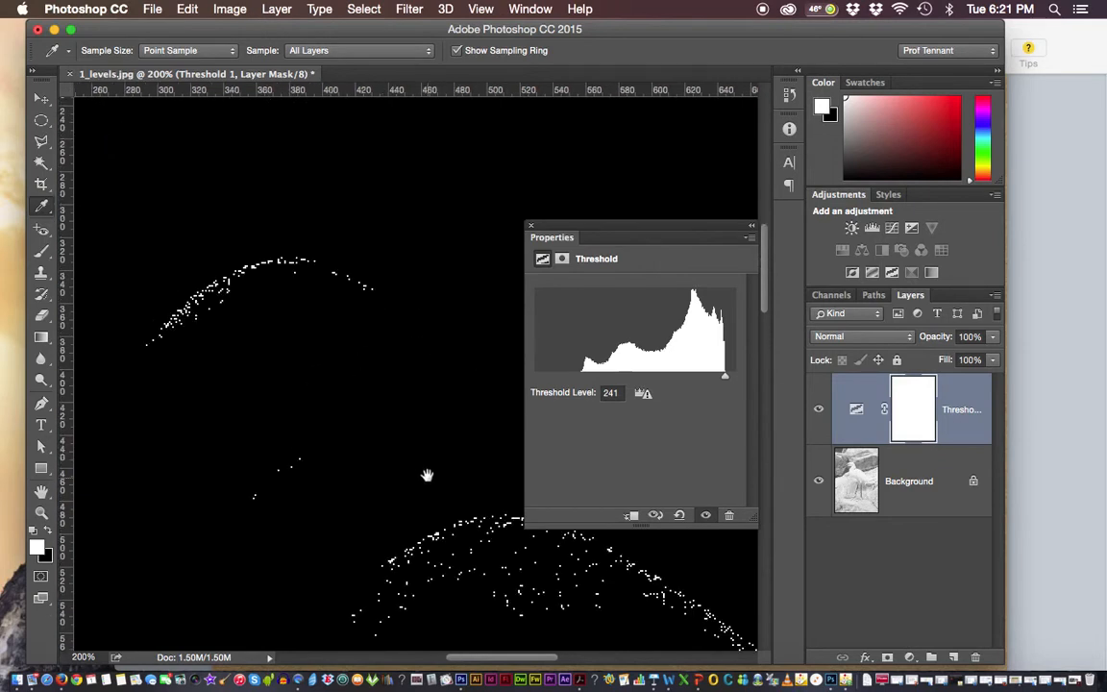
drag(272, 319, 371, 337)
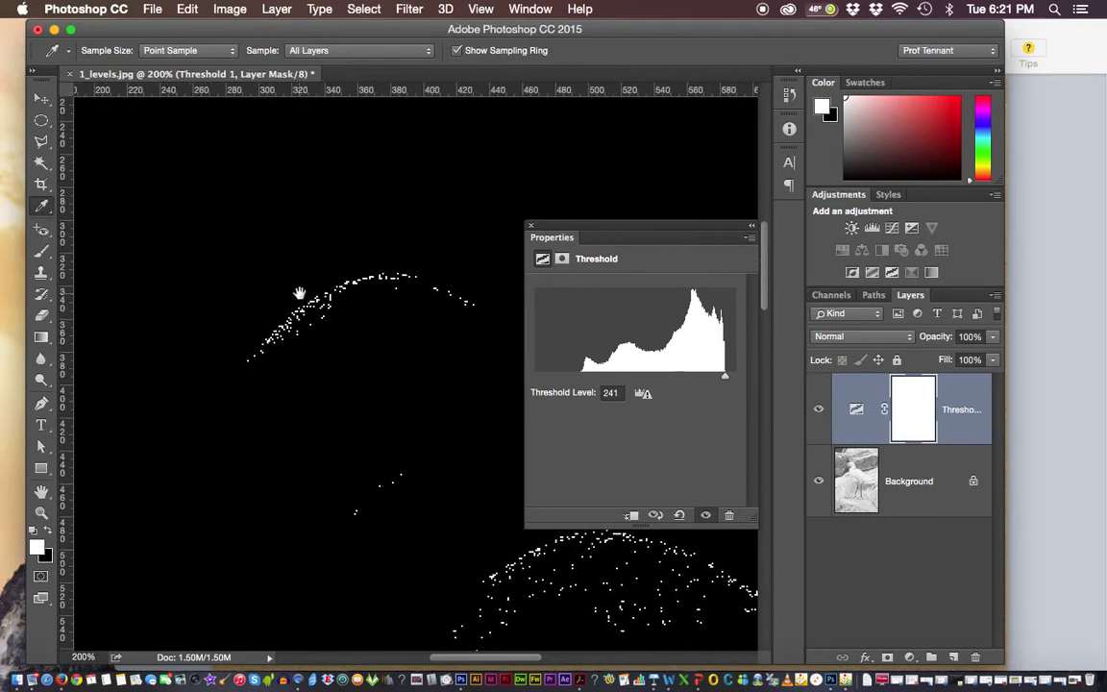
key(super+minus)
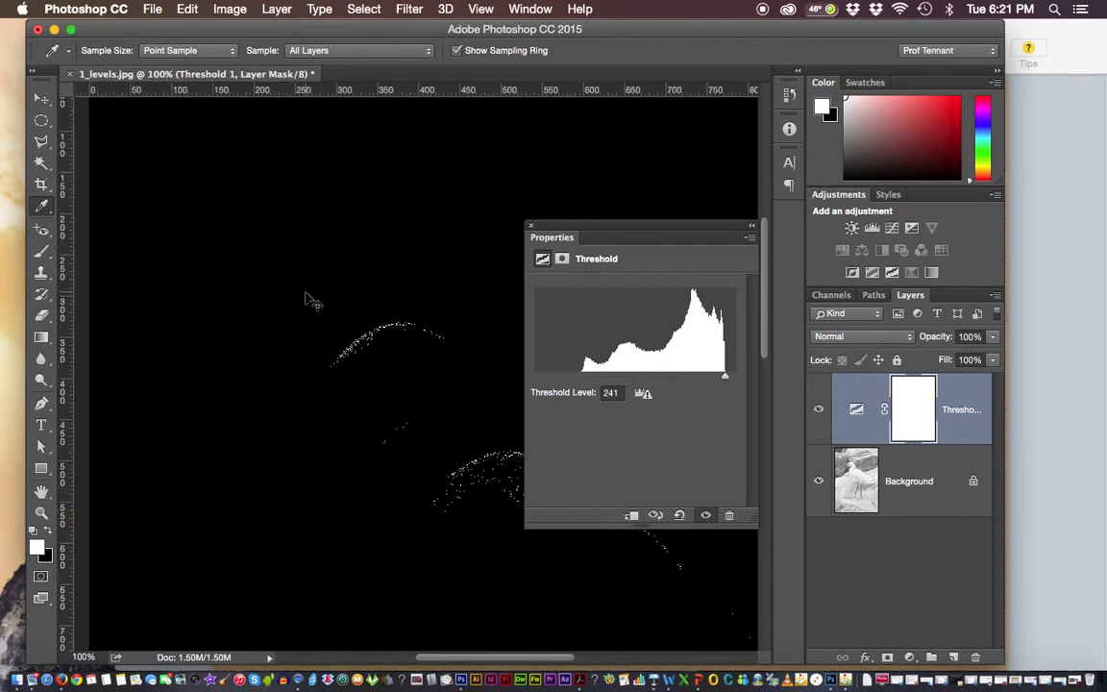
drag(425, 375, 267, 324)
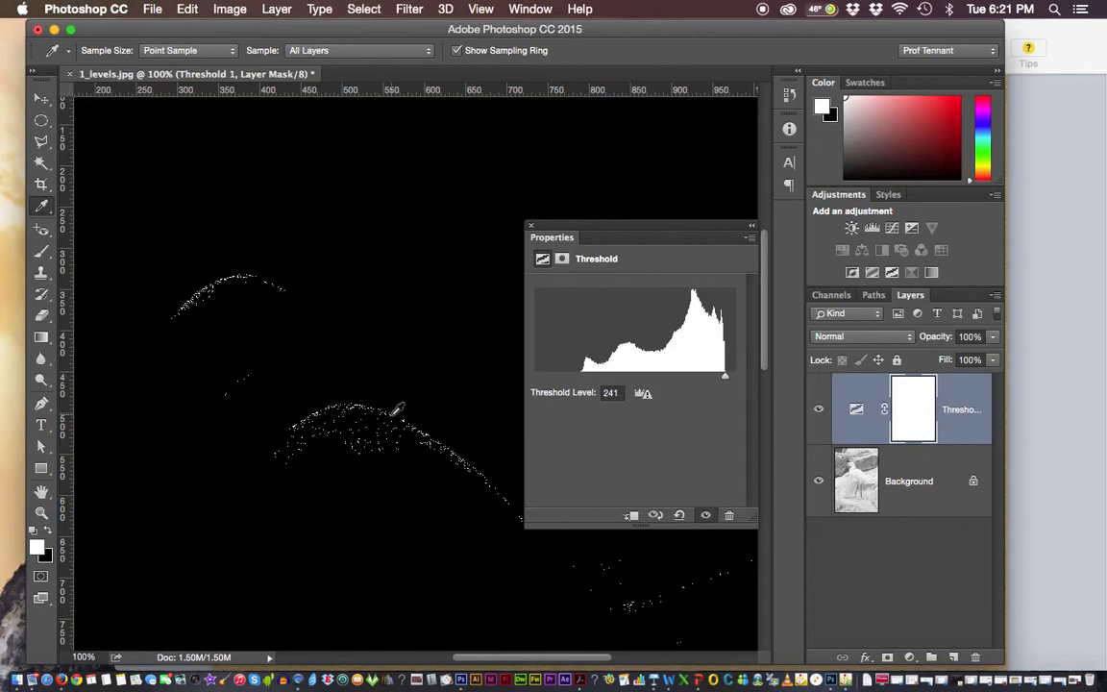
Set the Info panel's second color readout to Grayscale, keeping Actual Color for the first readout.
click(789, 132)
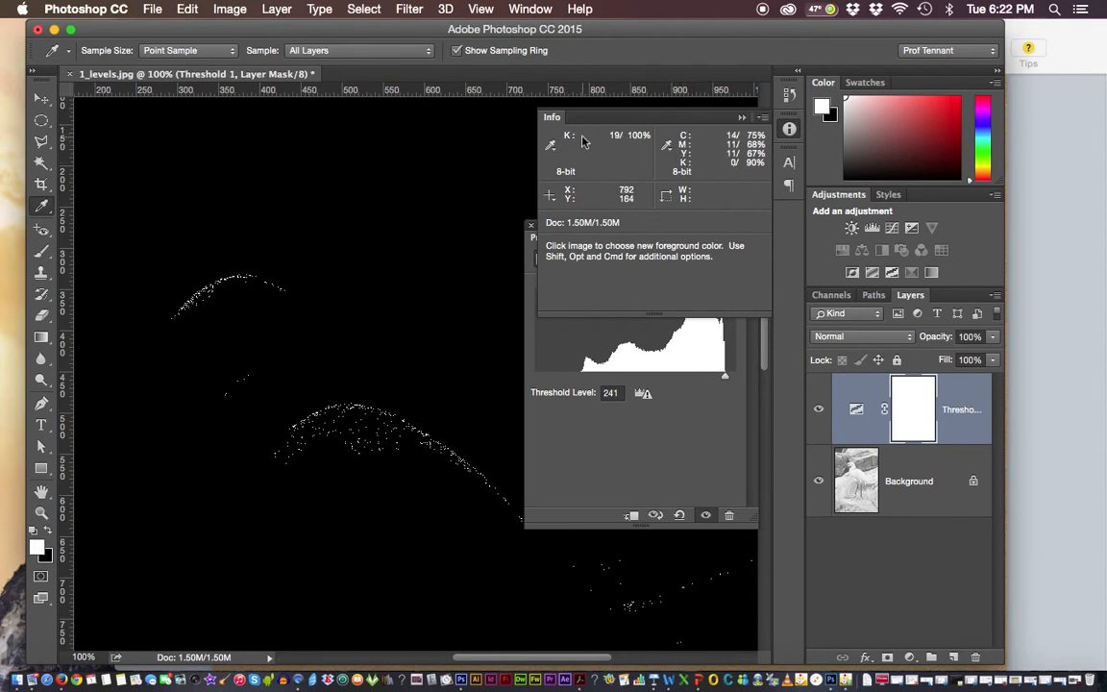
click(764, 117)
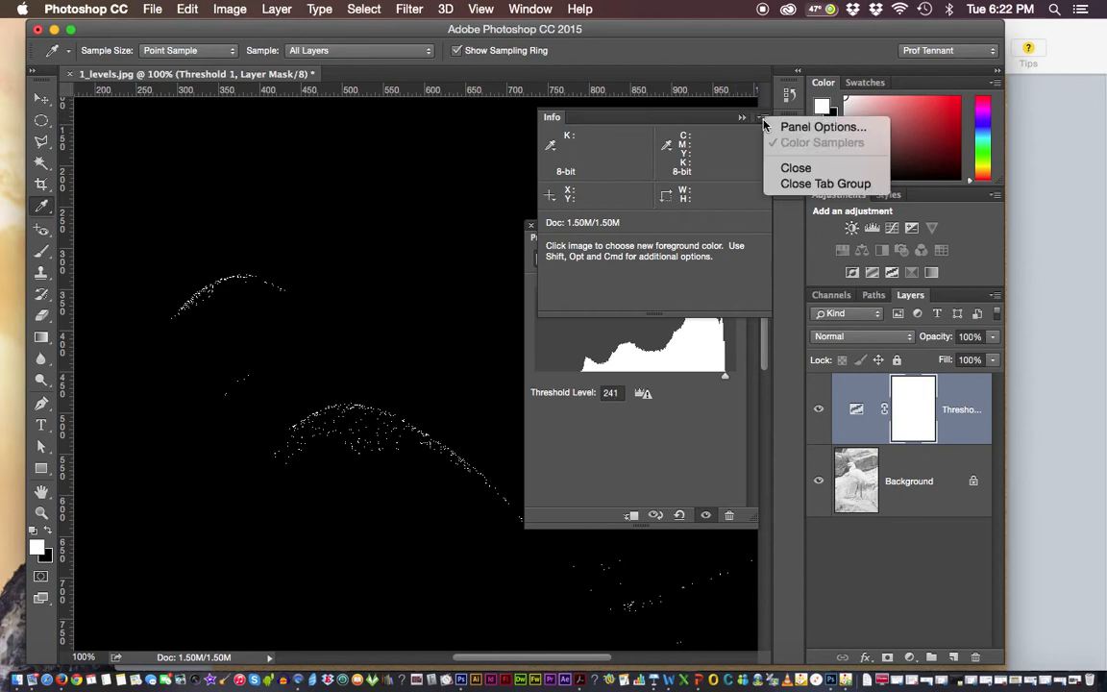
click(803, 128)
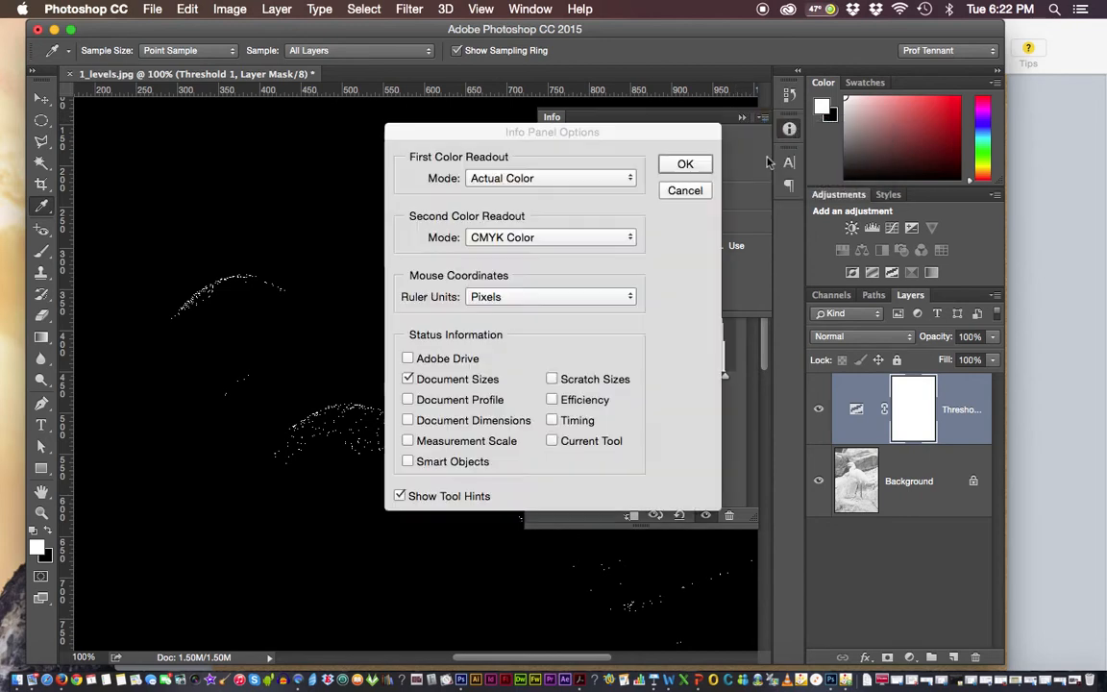
drag(619, 128, 849, 165)
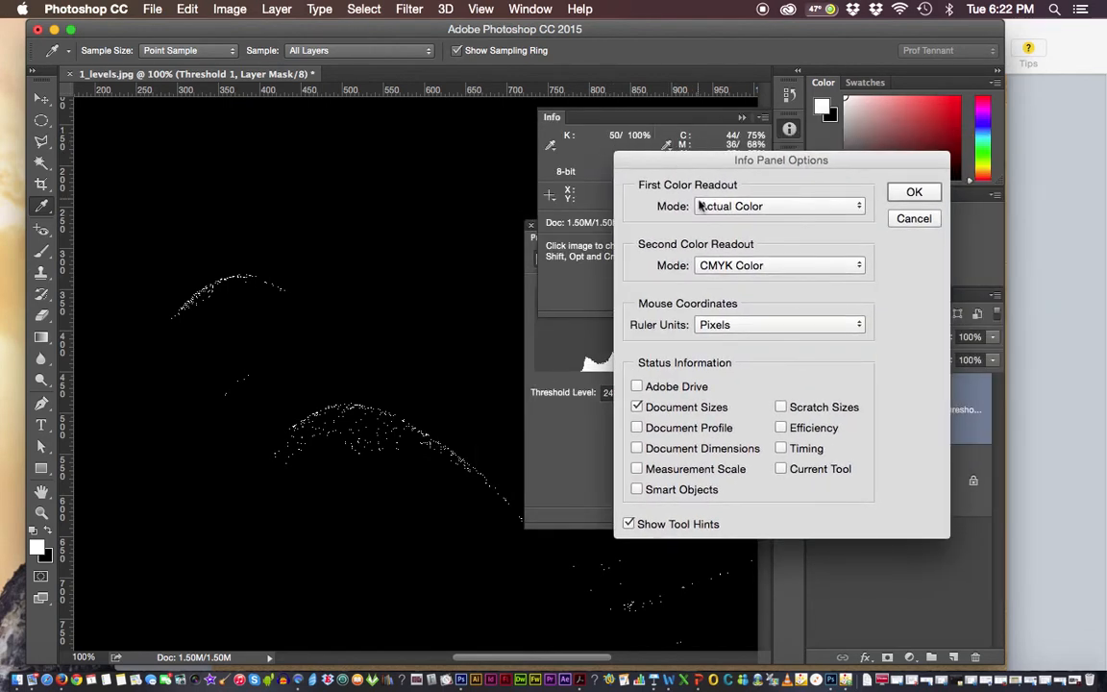
click(730, 207)
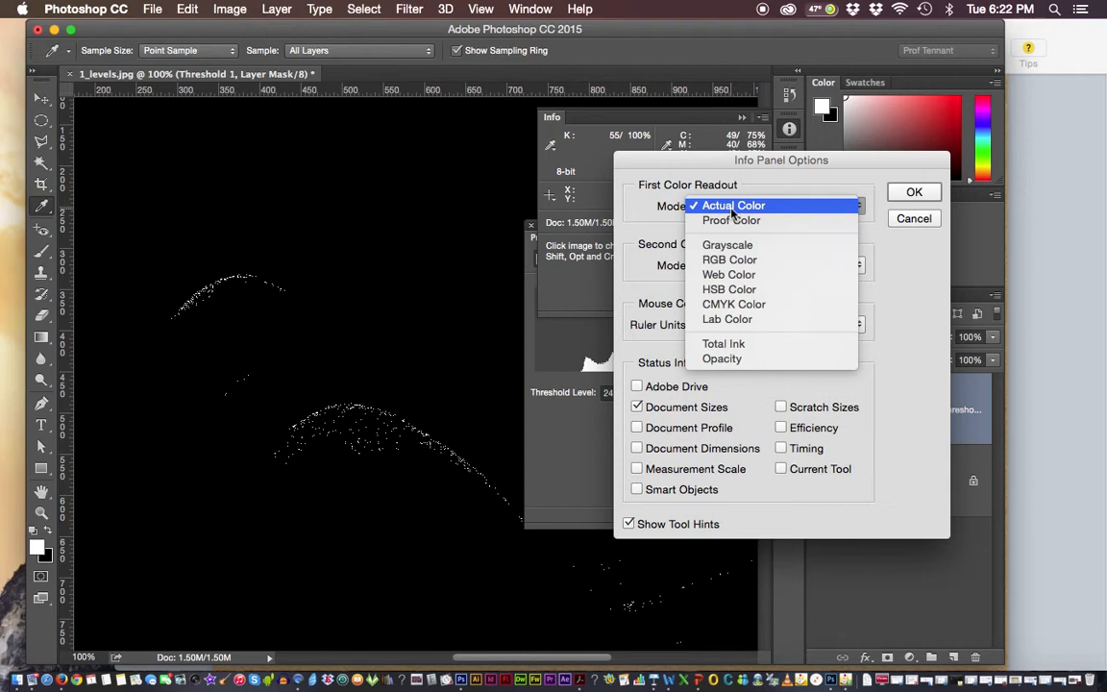
click(733, 212)
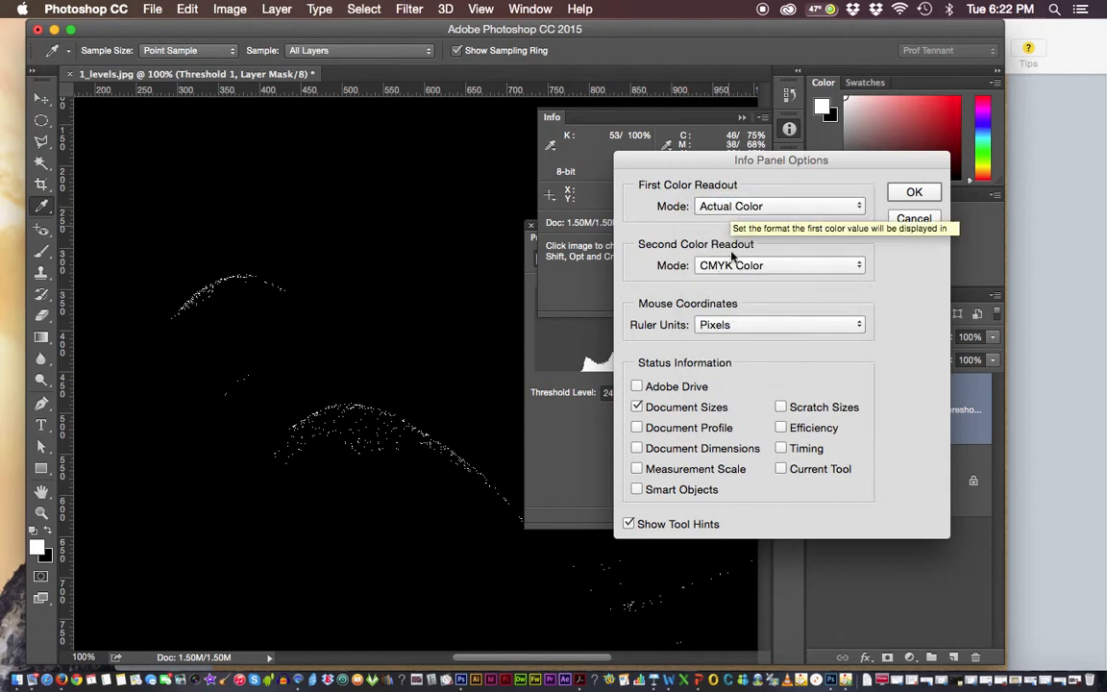
click(732, 206)
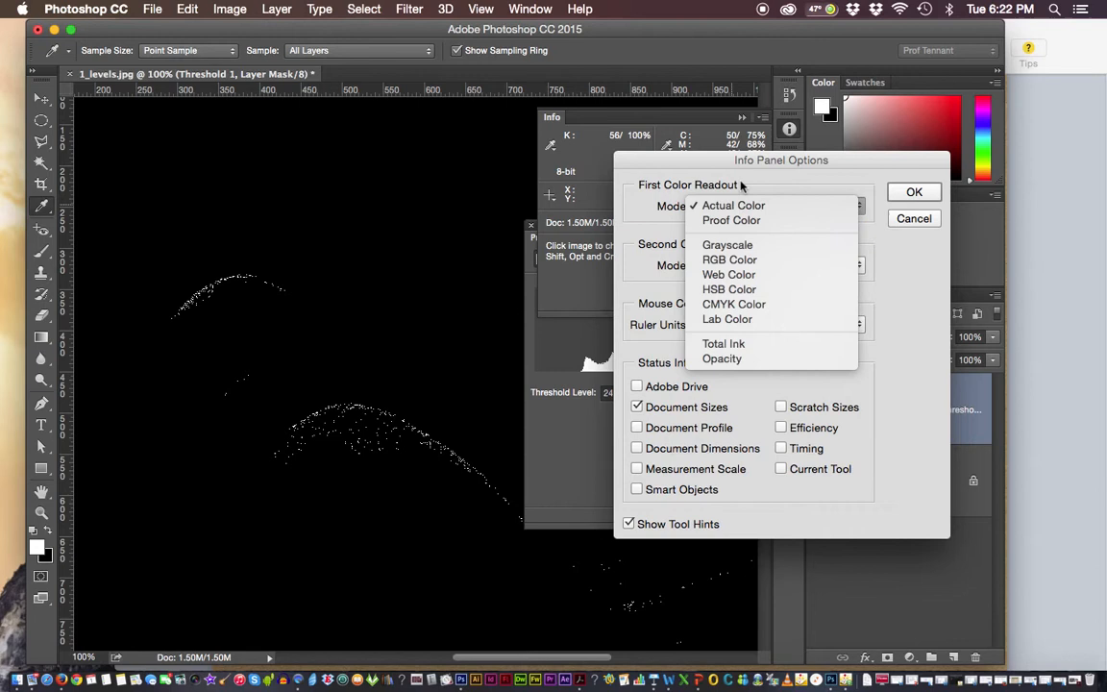
click(682, 167)
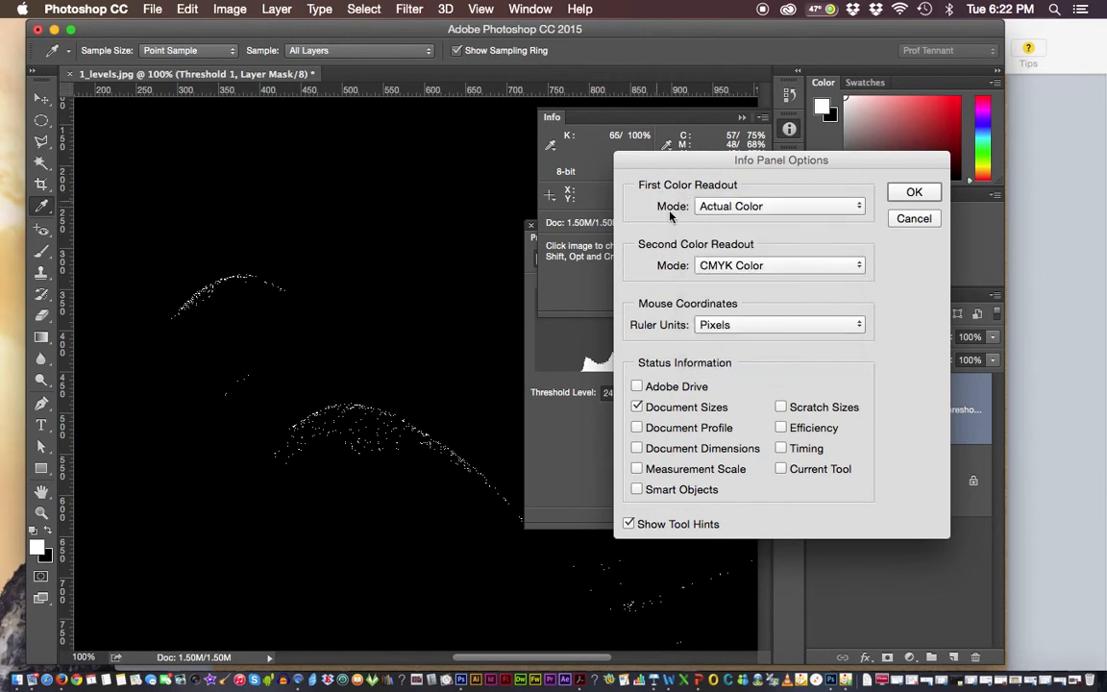
click(732, 267)
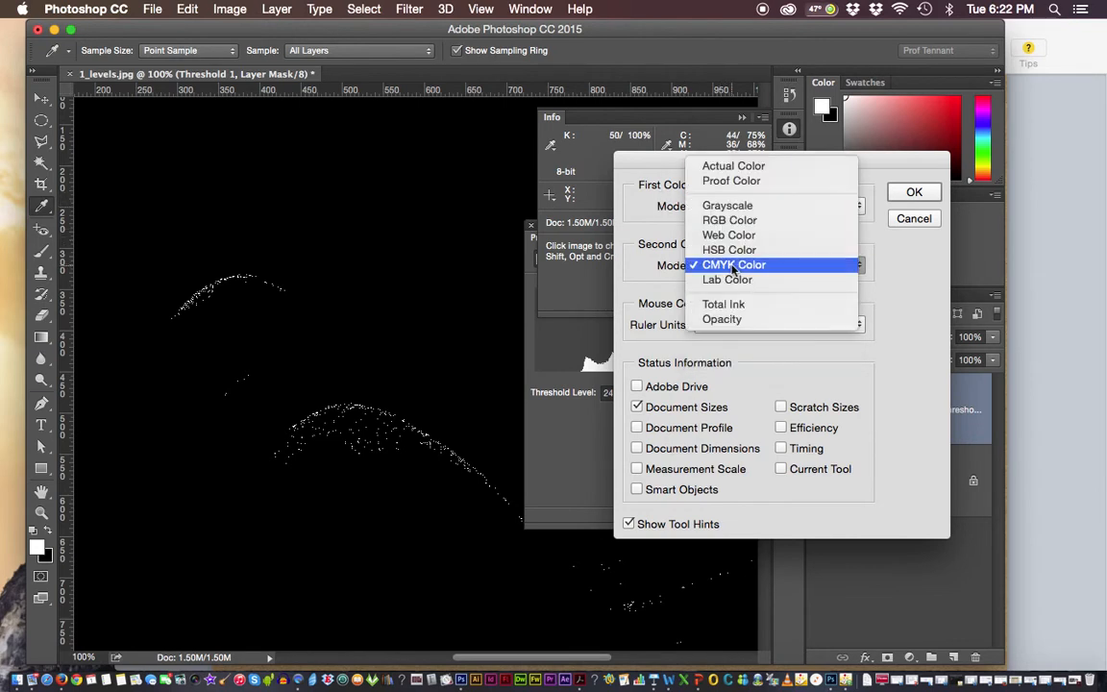
click(706, 207)
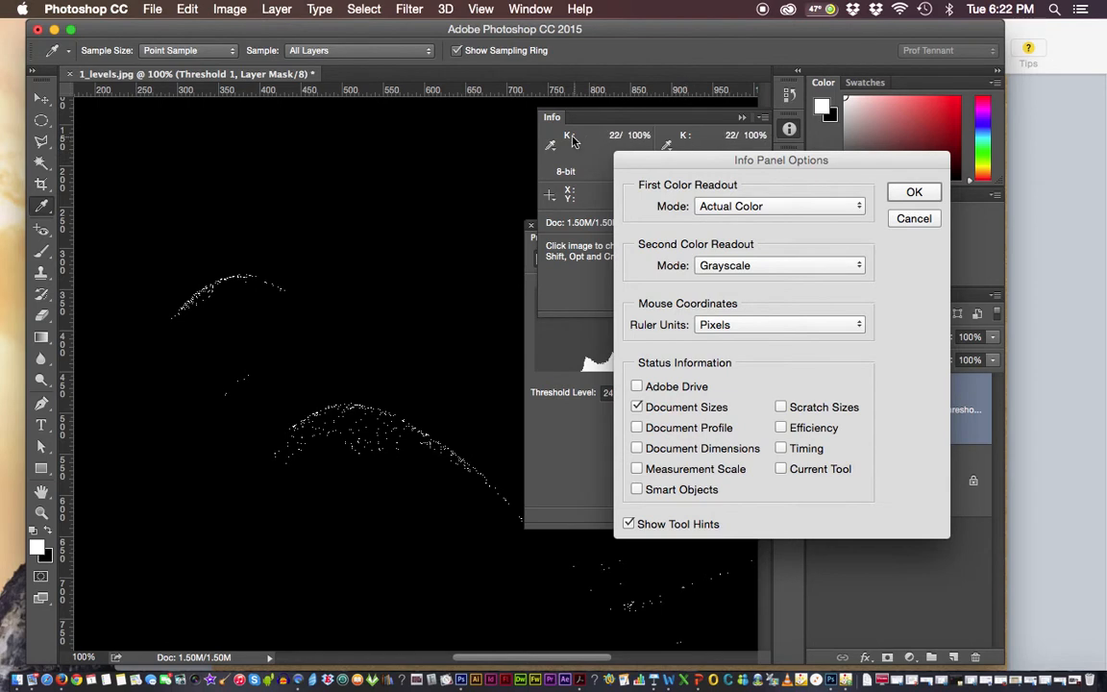
click(913, 193)
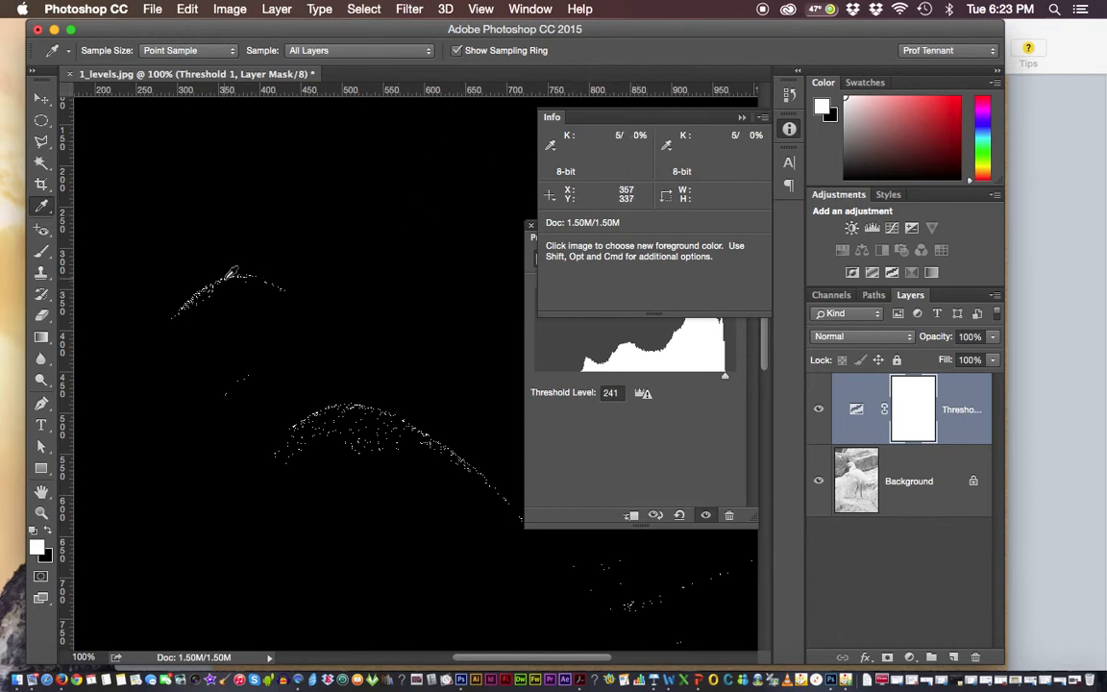
Place the first color sampler on a white highlight pixel along the bird's back at about X 517, Y 490, and collapse the Info panel.
key(super+minus)
key(super+plus)
key(super+plus)
key(super+plus)
key(super+plus)
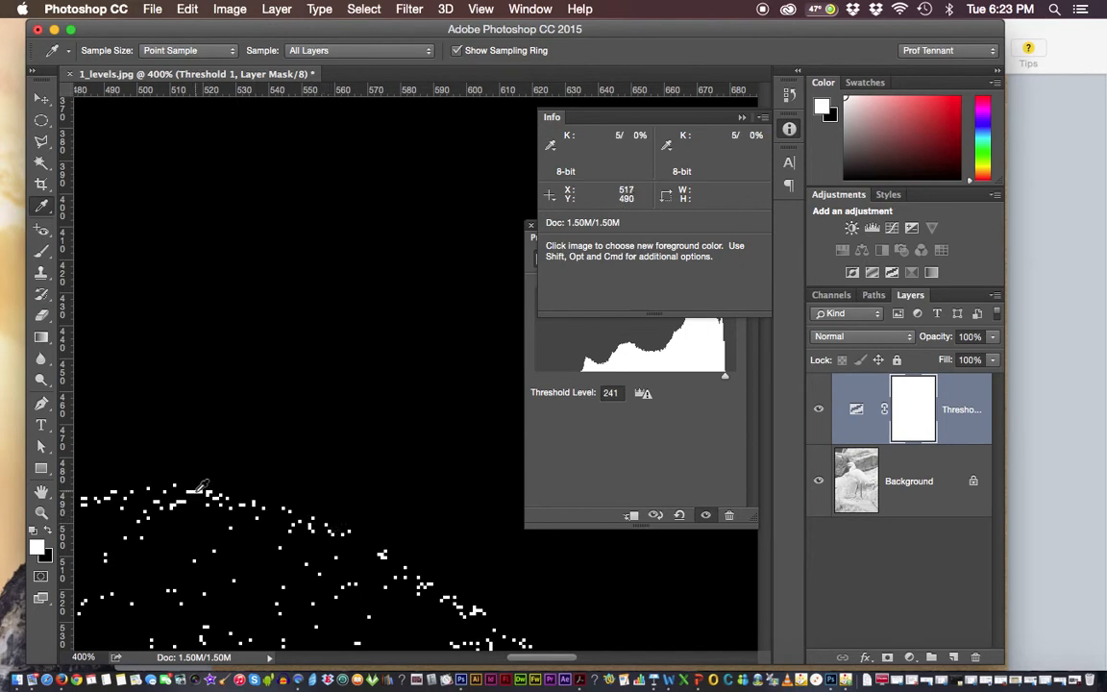
key(space)
drag(202, 492, 356, 291)
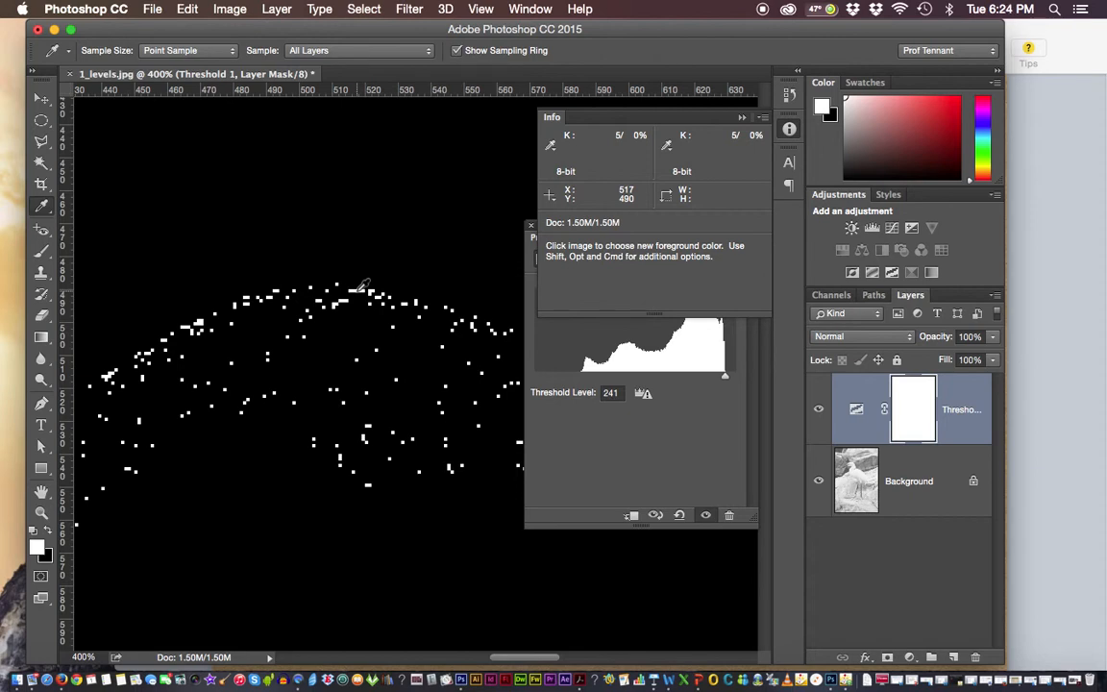
key(shift)
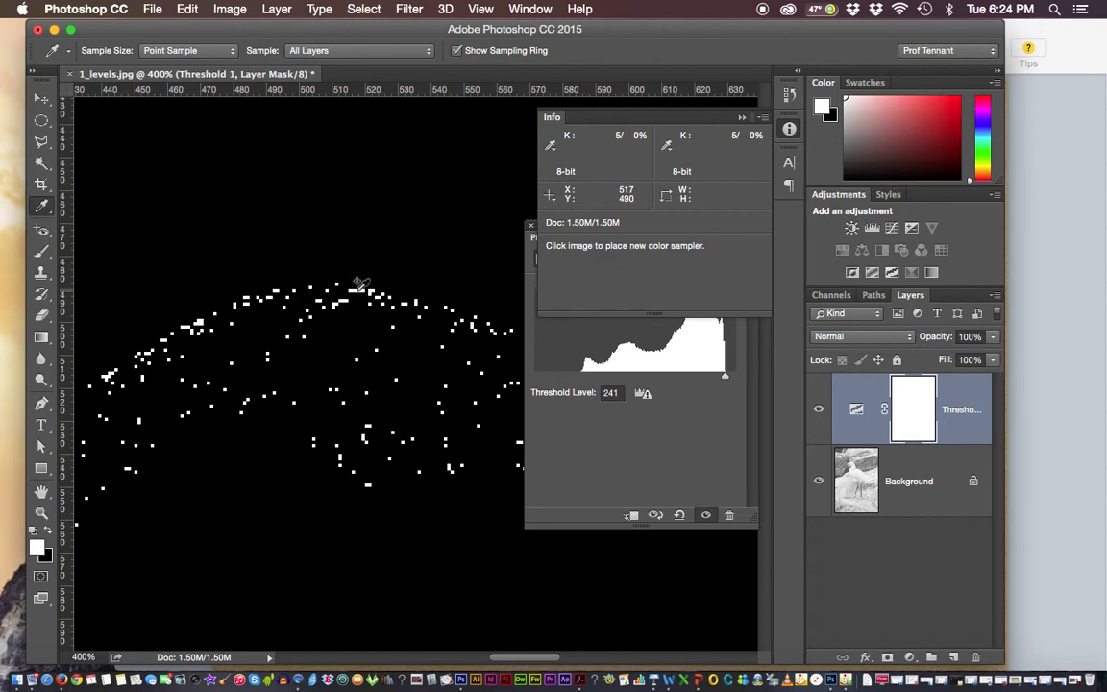
key(super)
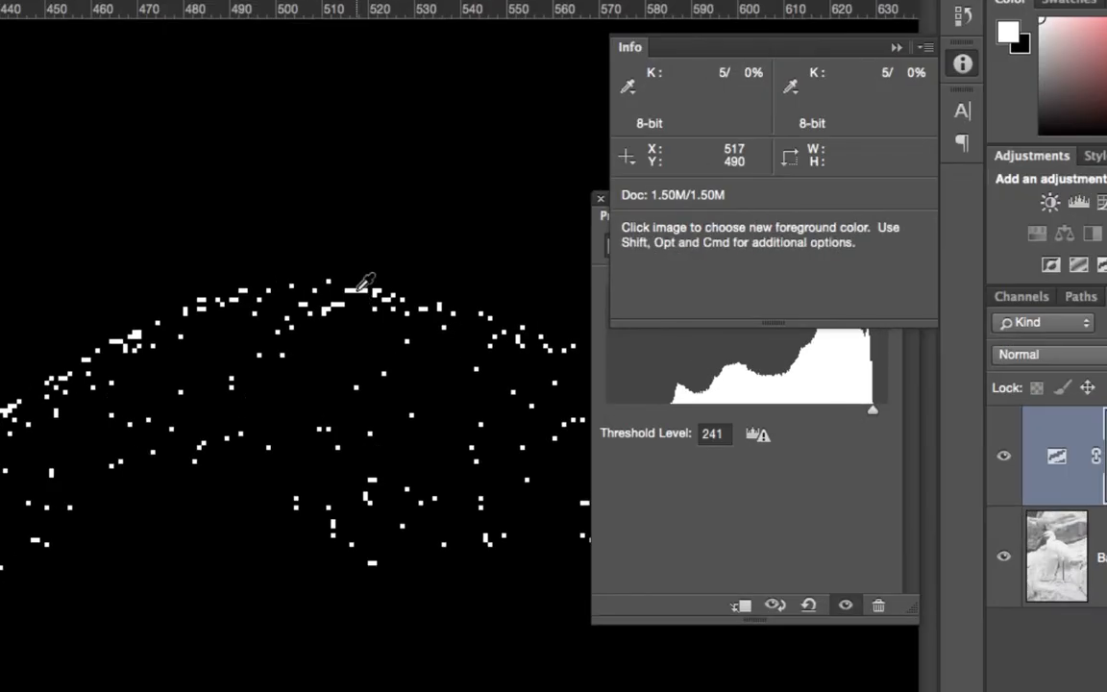
key(shift)
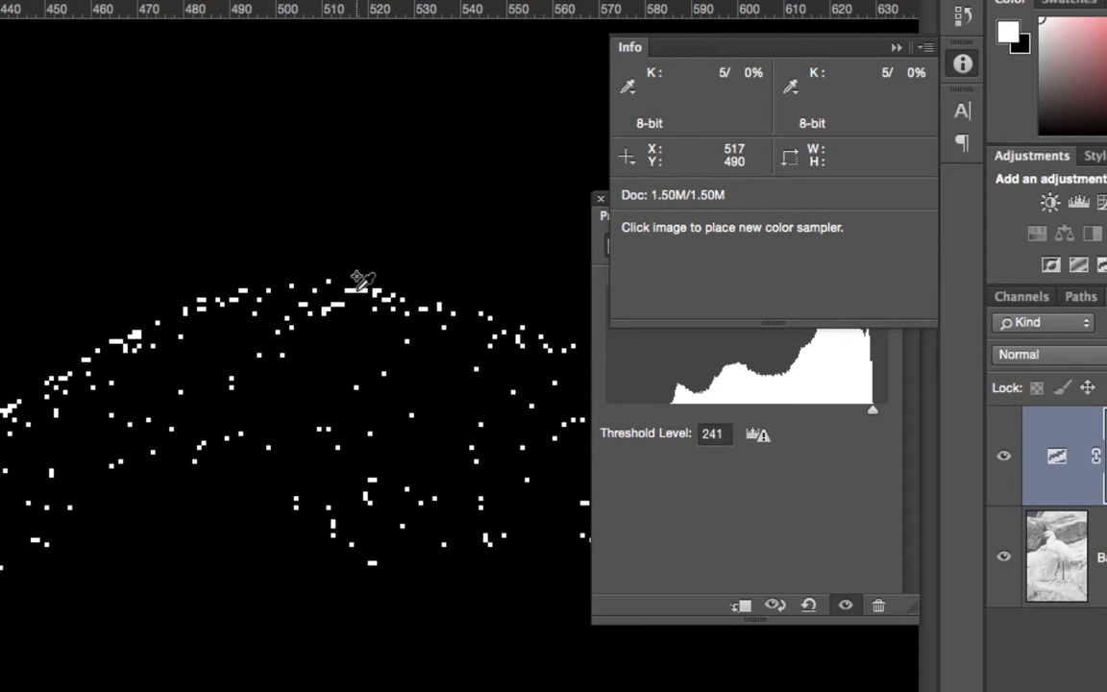
shift+click(357, 281)
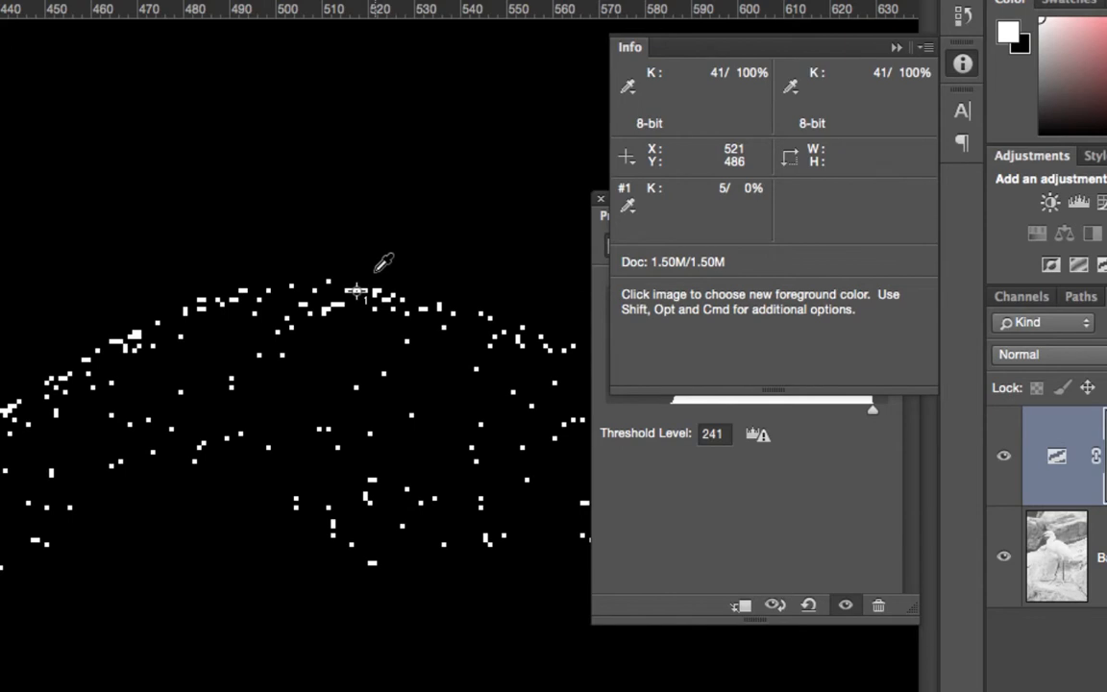
key(alt+super+0)
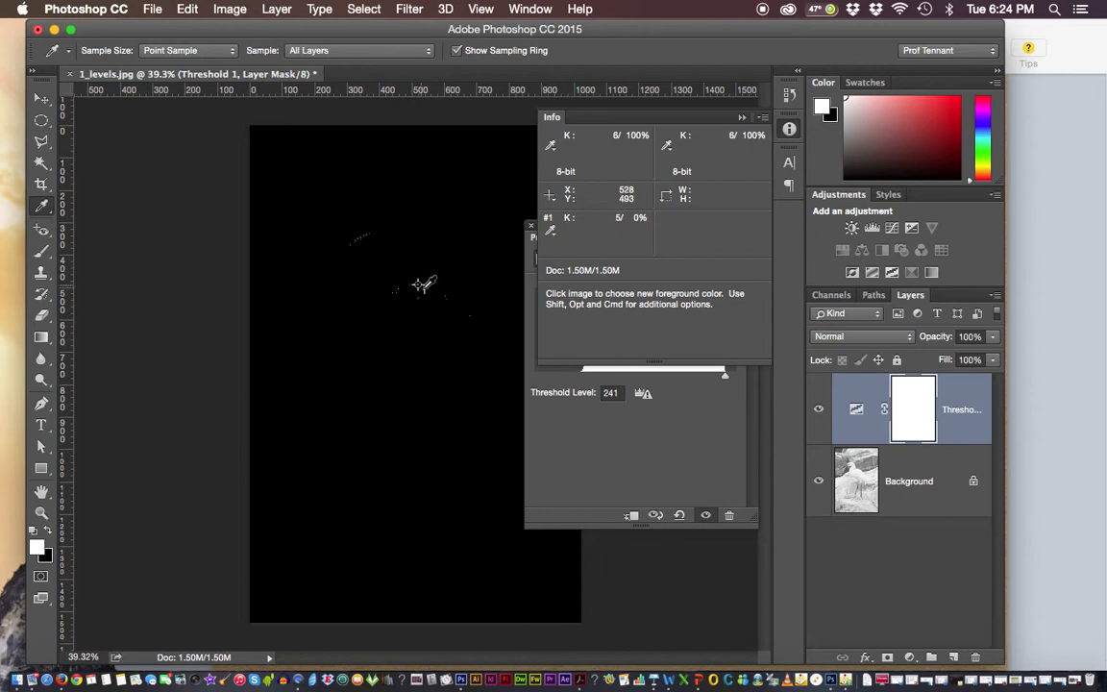
click(740, 117)
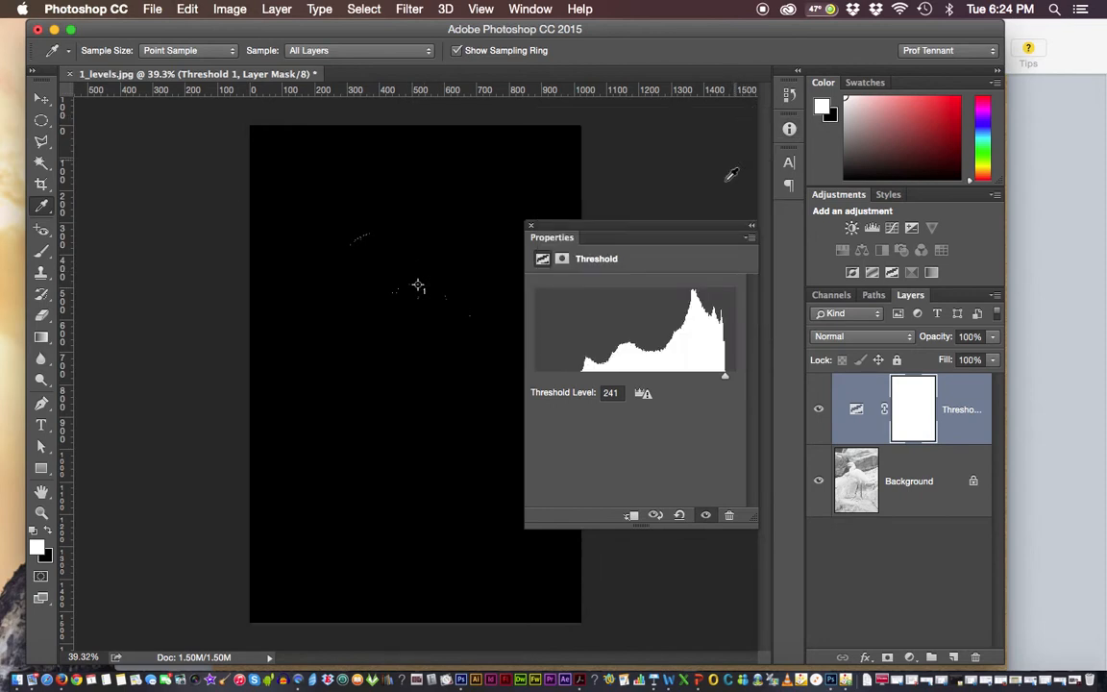
Switch to the Keynote presentation, read the next slide's instructions for locating shadows, and return to Photoshop.
click(1021, 346)
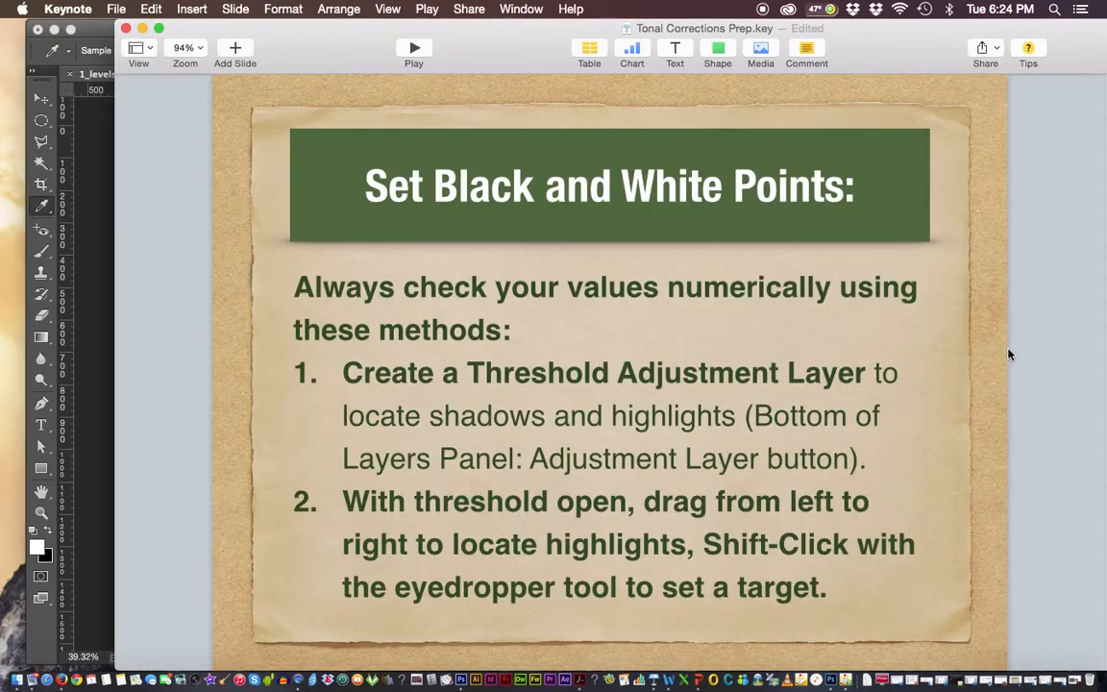
key(Down)
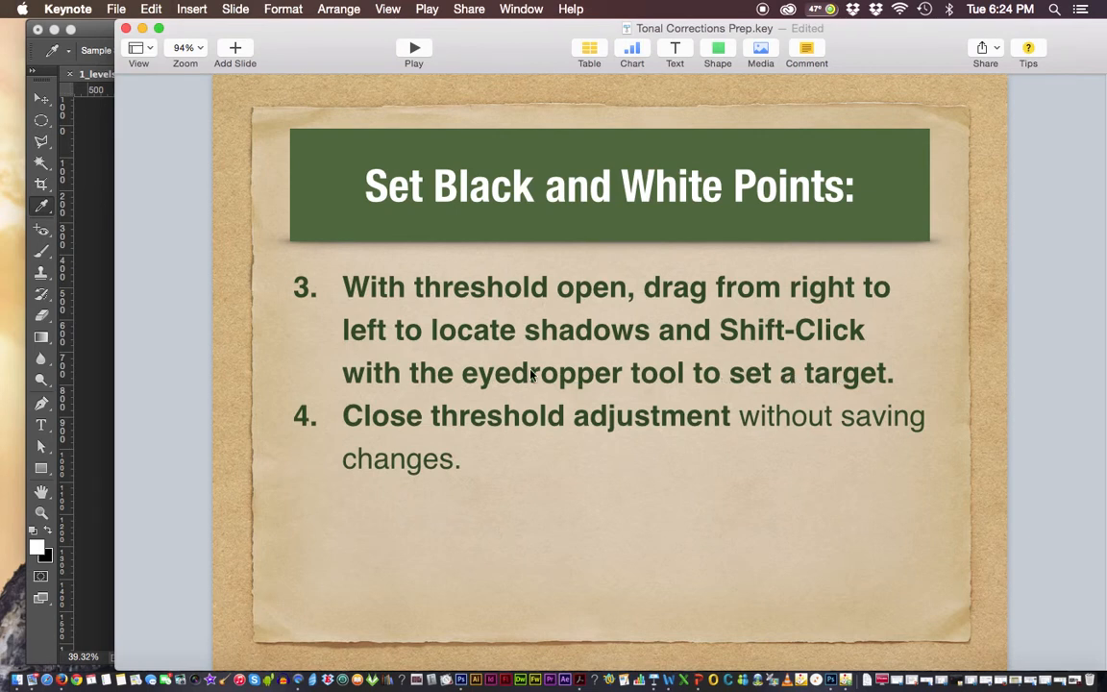
click(97, 352)
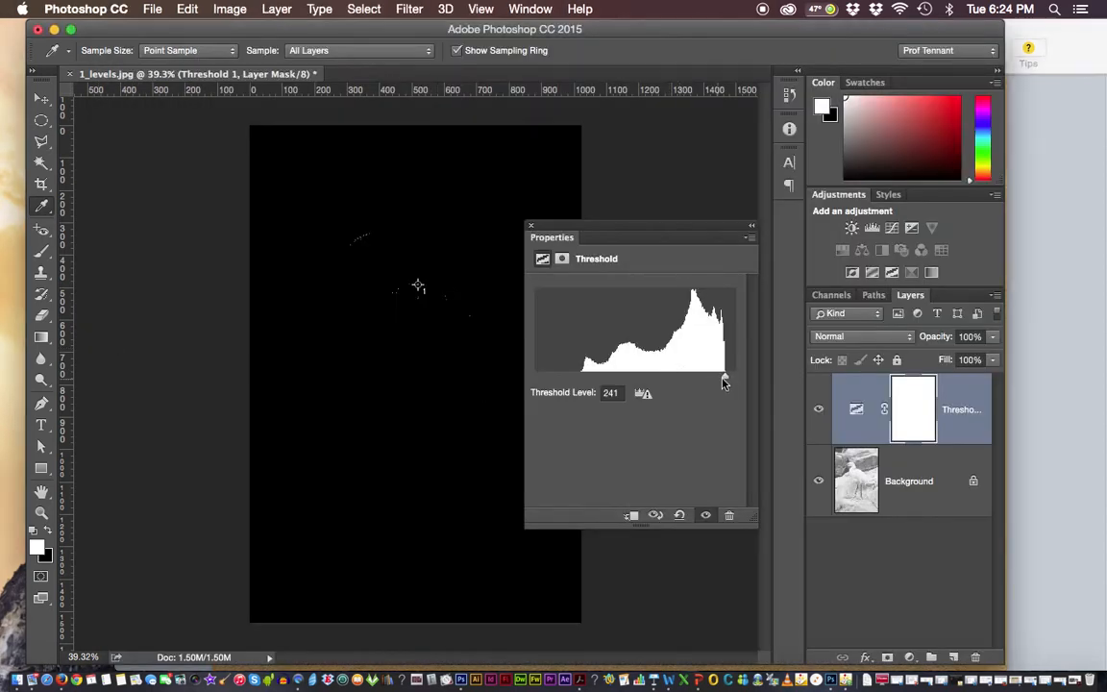
Lower the threshold level to 60 to isolate the darkest shadows.
drag(724, 382, 585, 378)
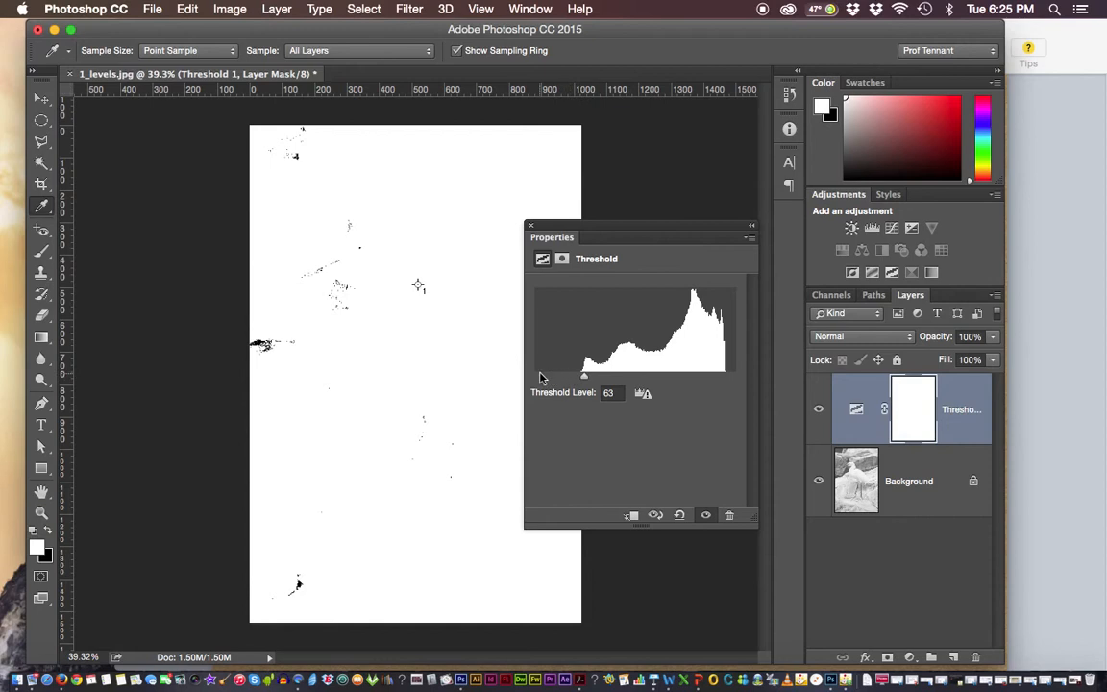
drag(583, 381, 290, 329)
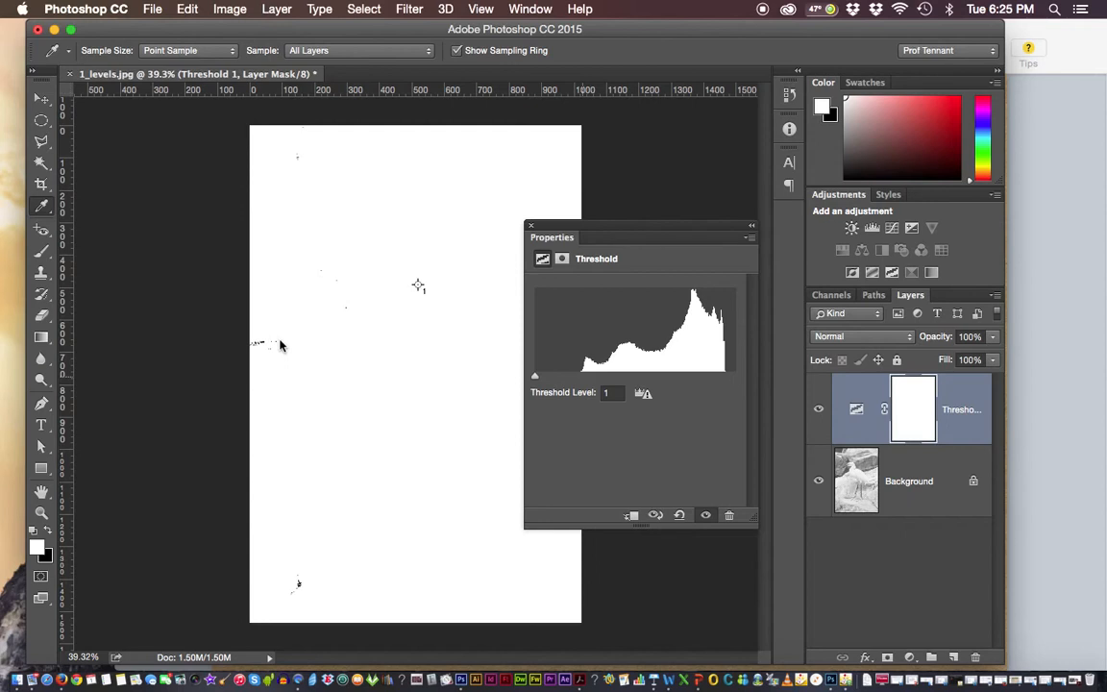
key(super+equal)
key(super+equal)
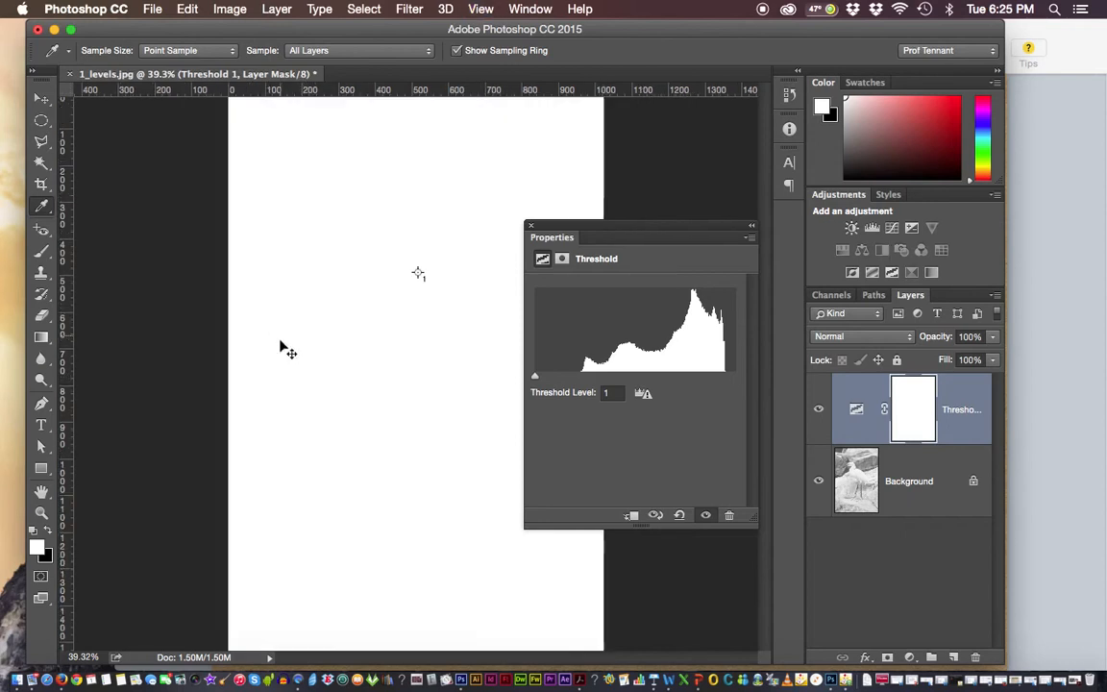
drag(381, 299, 343, 95)
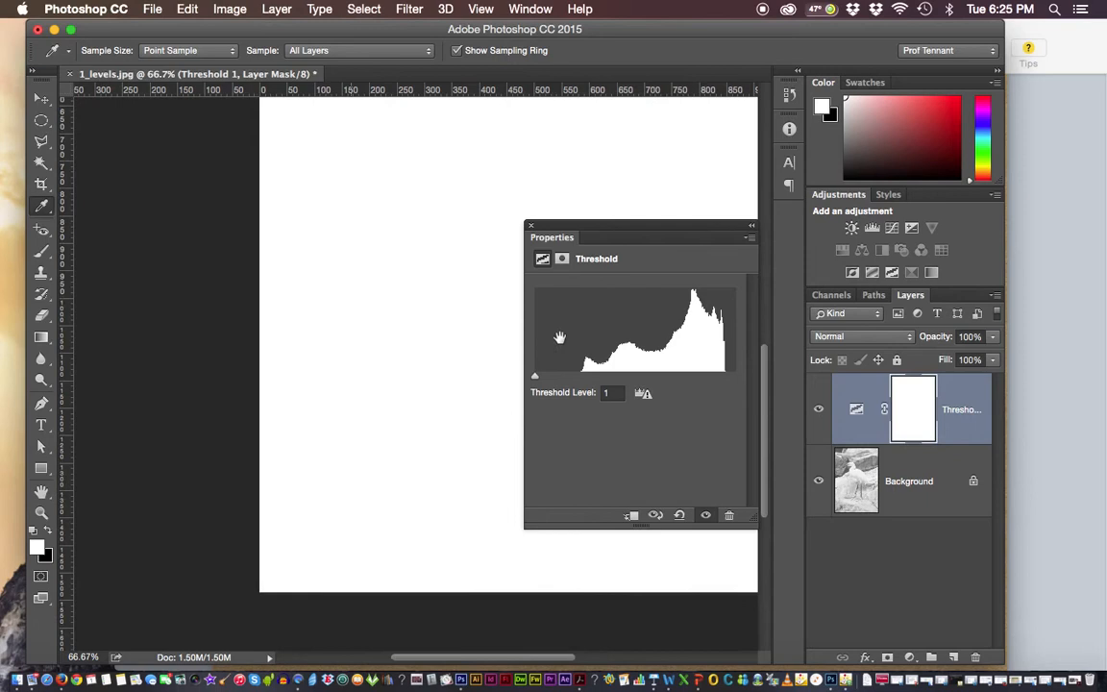
drag(582, 380, 582, 377)
Place a second color sampler on the black shadow pixels near the image's left edge, checking with the Info panel and collapsing it when finished.
drag(317, 318, 316, 395)
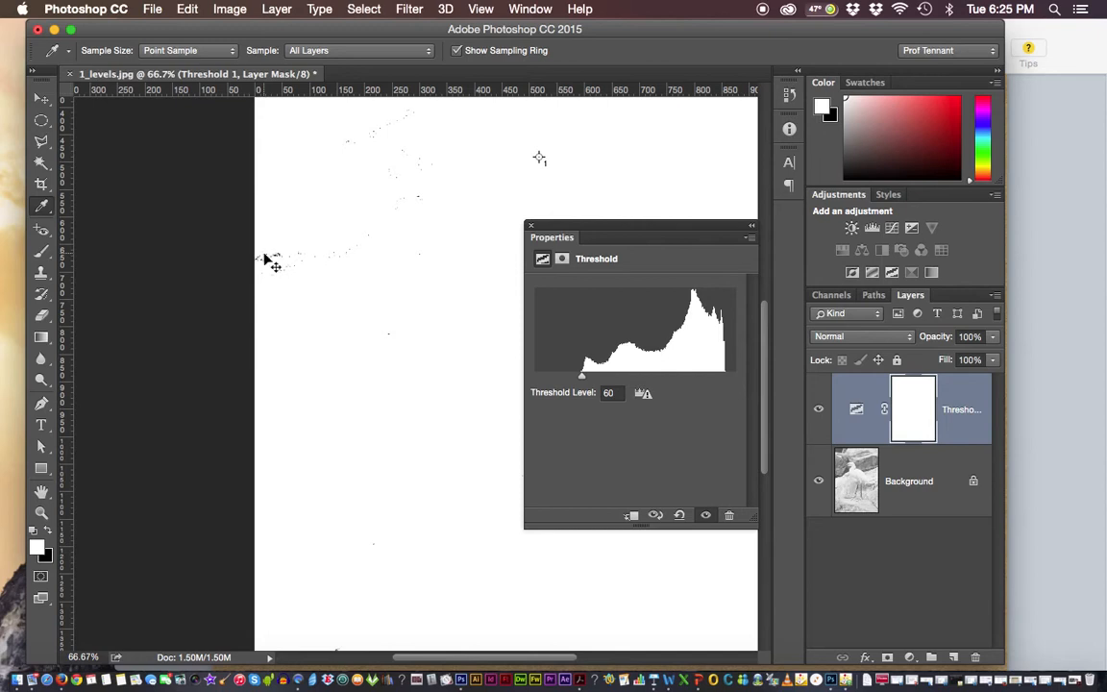
key(super+plus)
key(super+plus)
drag(271, 247, 489, 445)
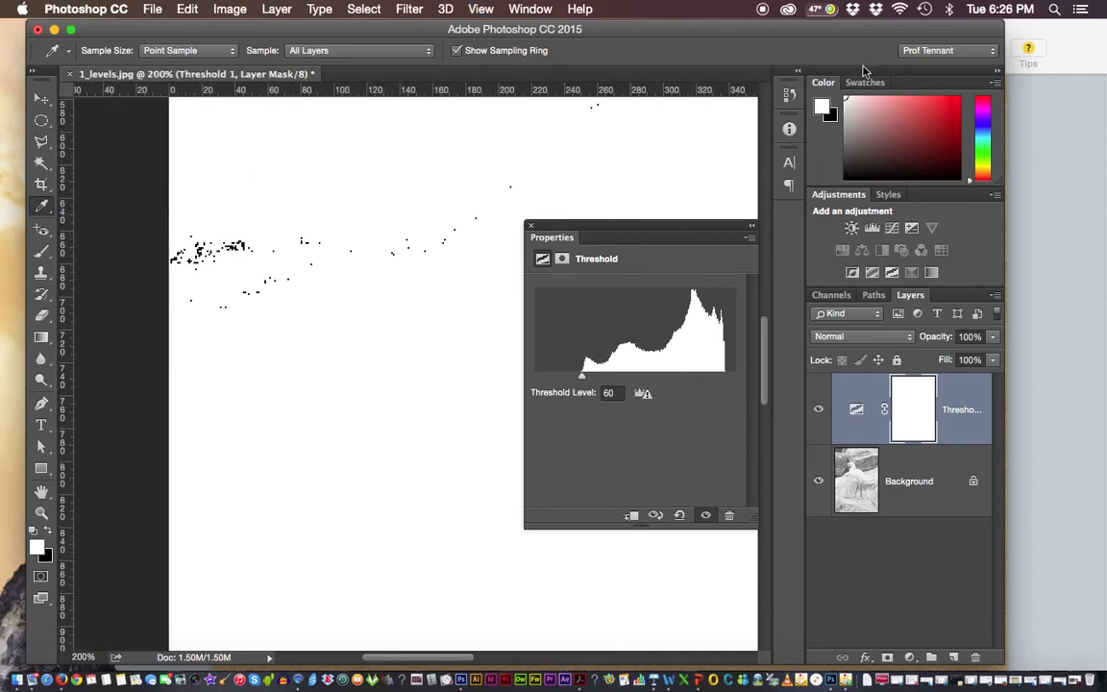
click(789, 128)
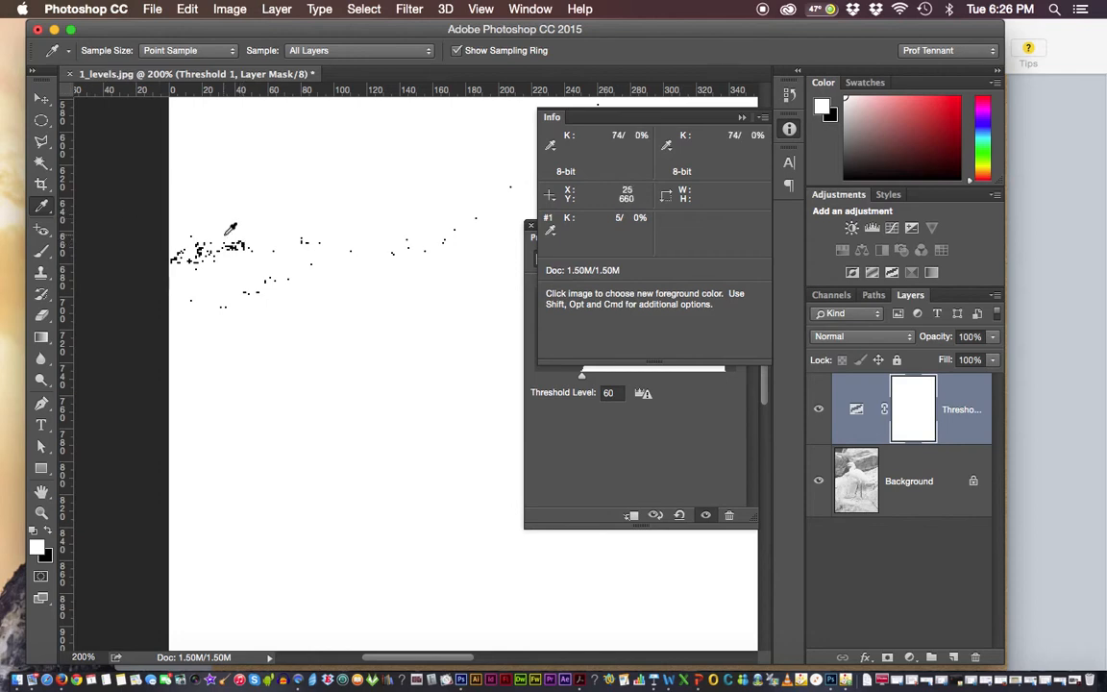
key(shift)
shift+click(246, 241)
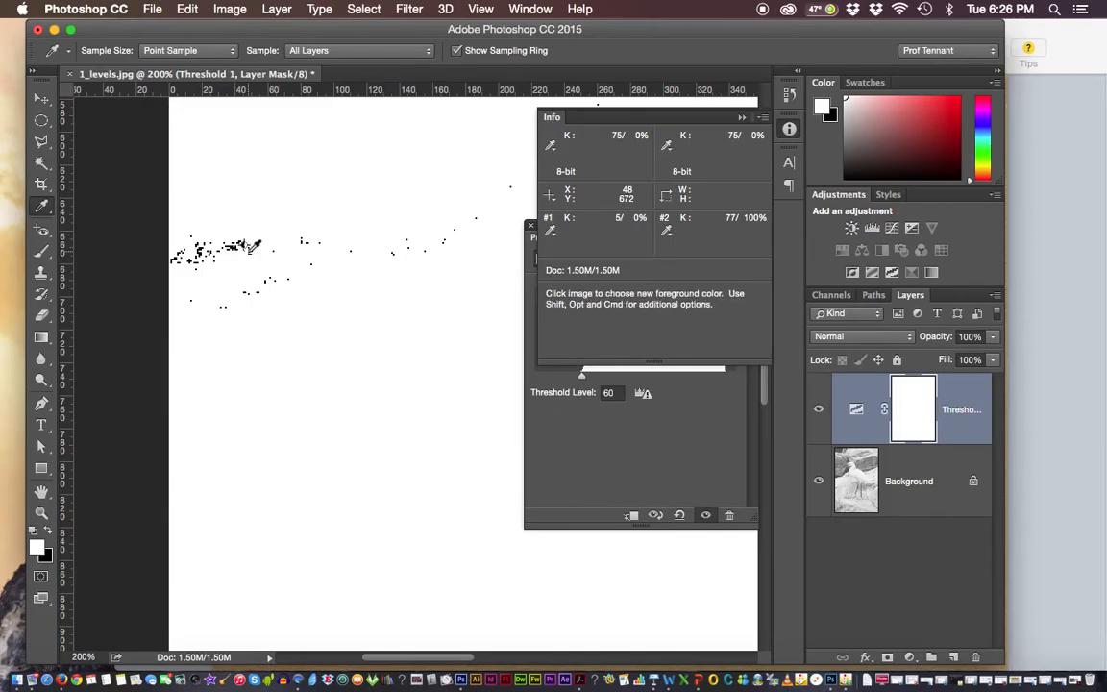
key(super+0)
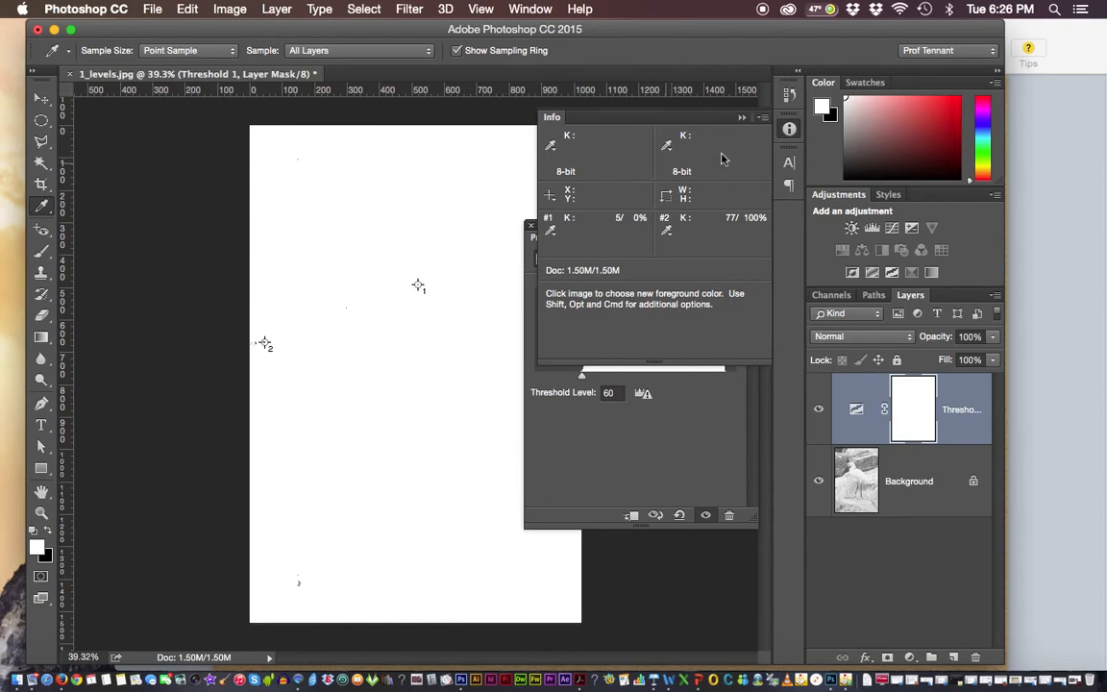
click(742, 116)
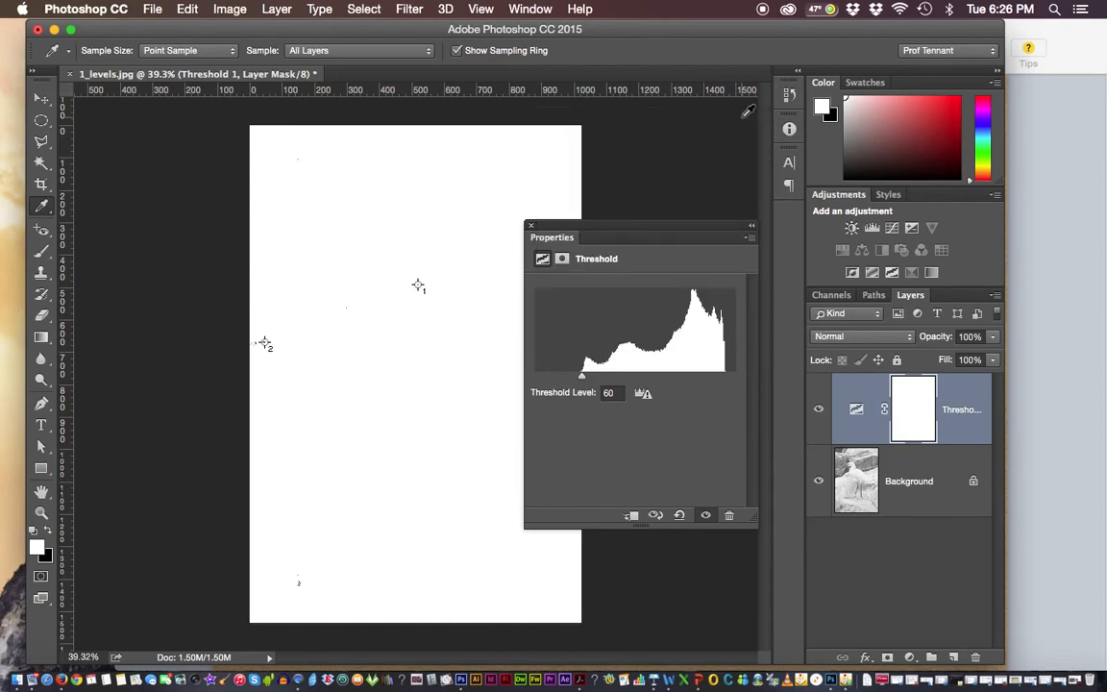